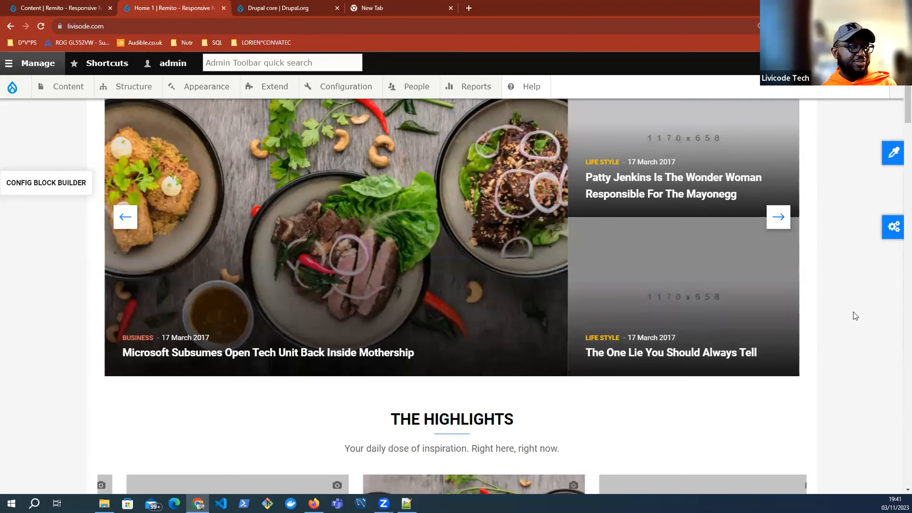
# Step: Scroll up and down the magazine home page to browse its sections
pyautogui.scroll(-1, 854, 313)
pyautogui.scroll(-4, 855, 316)
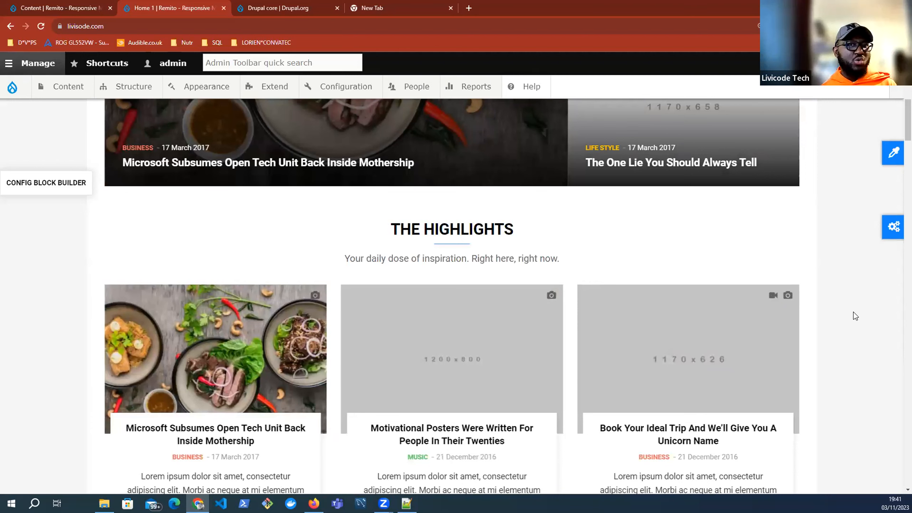
pyautogui.scroll(-3, 854, 313)
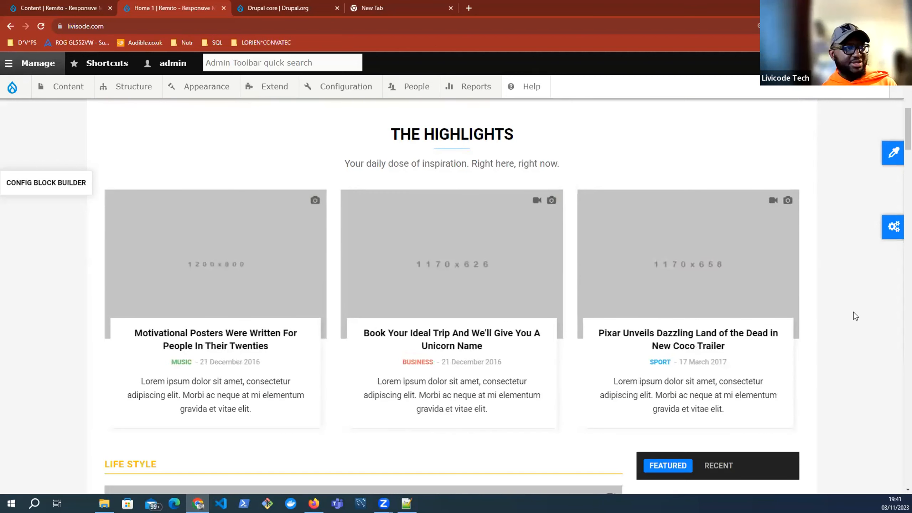
pyautogui.scroll(-3, 853, 312)
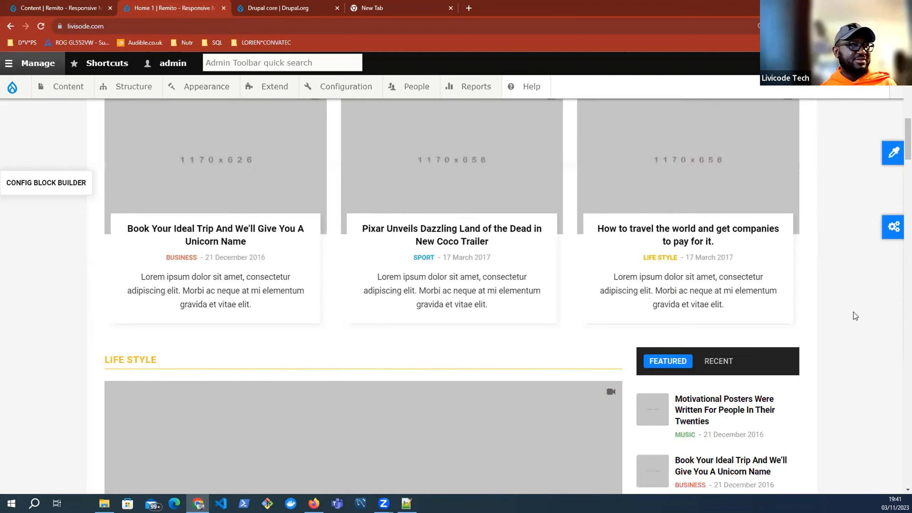
pyautogui.scroll(-5, 854, 312)
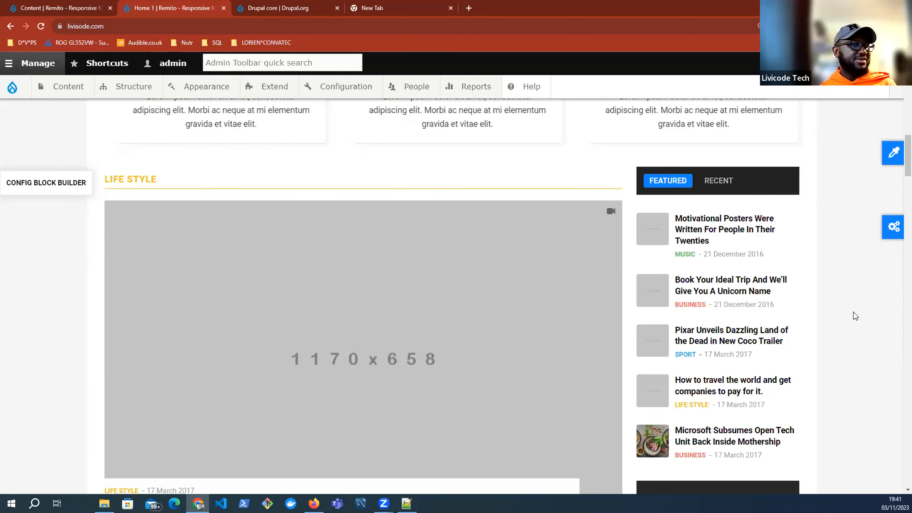
pyautogui.scroll(-4, 853, 312)
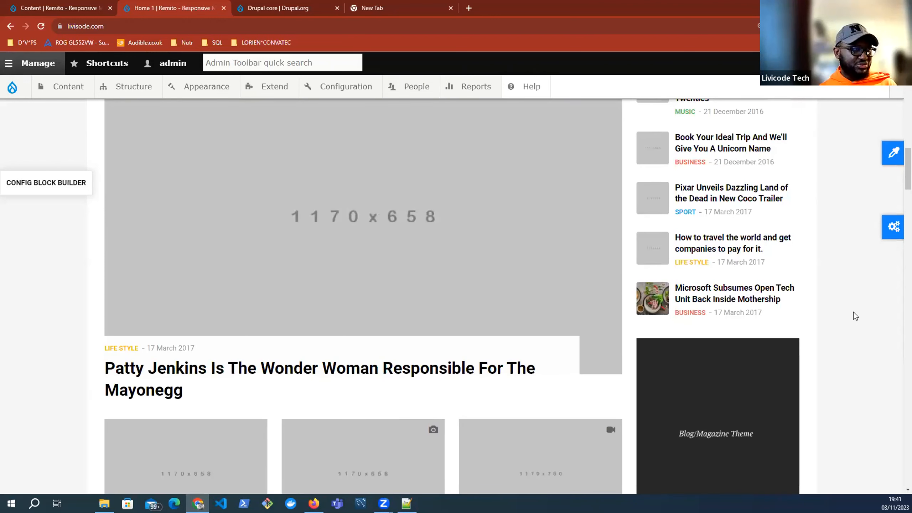
pyautogui.scroll(-6, 854, 312)
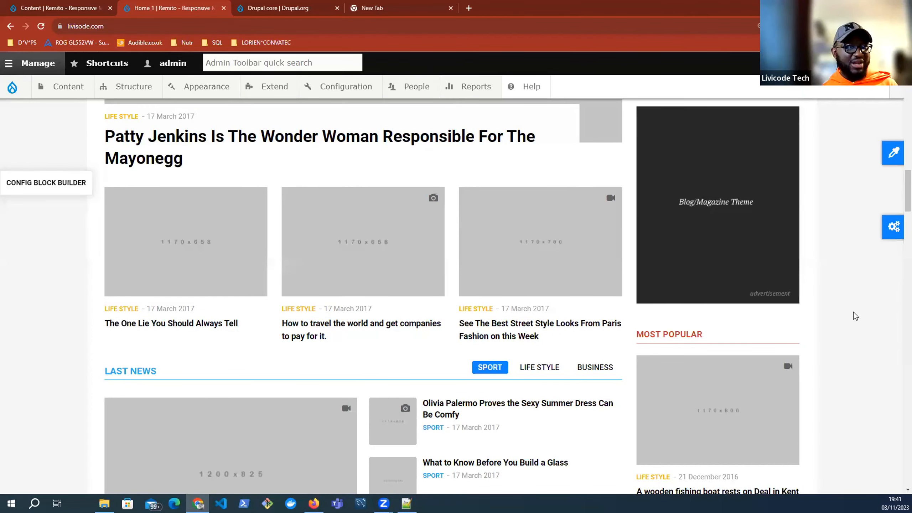
pyautogui.scroll(7, 854, 312)
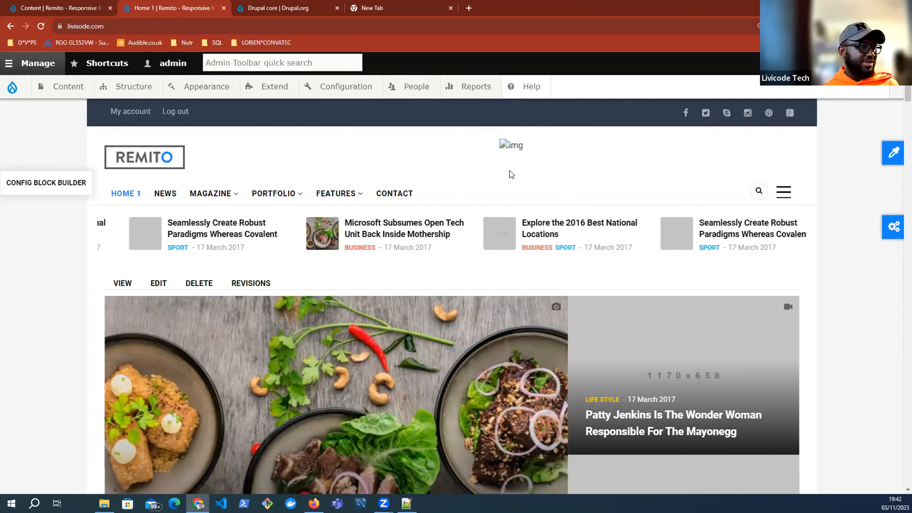
pyautogui.scroll(-5, 511, 208)
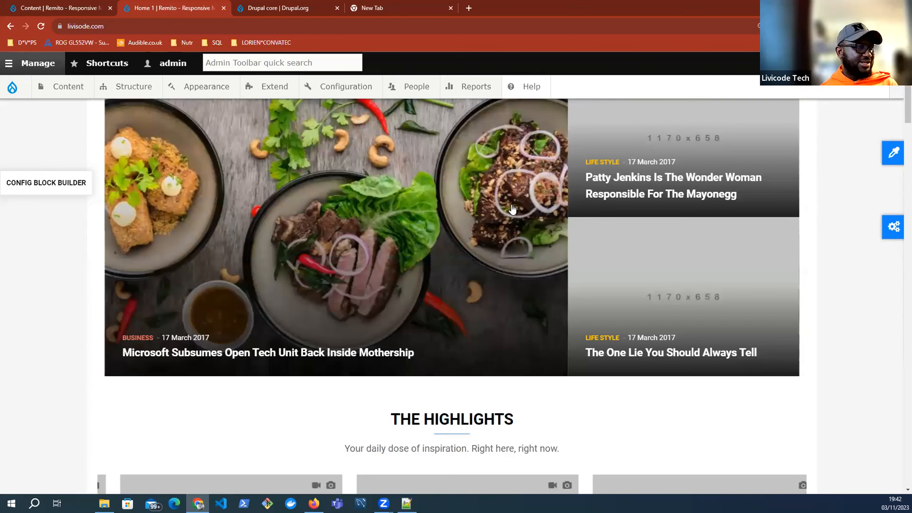
pyautogui.scroll(-8, 482, 316)
pyautogui.scroll(8, 494, 364)
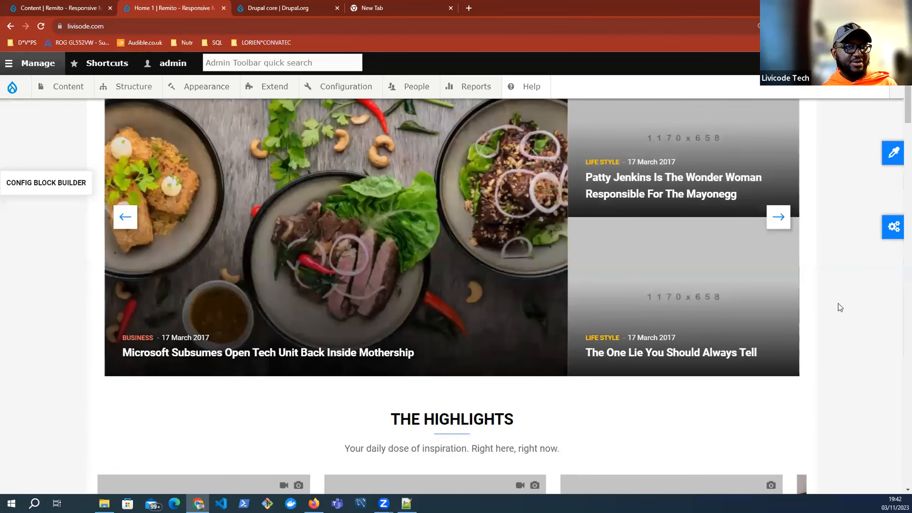
pyautogui.scroll(1, 837, 305)
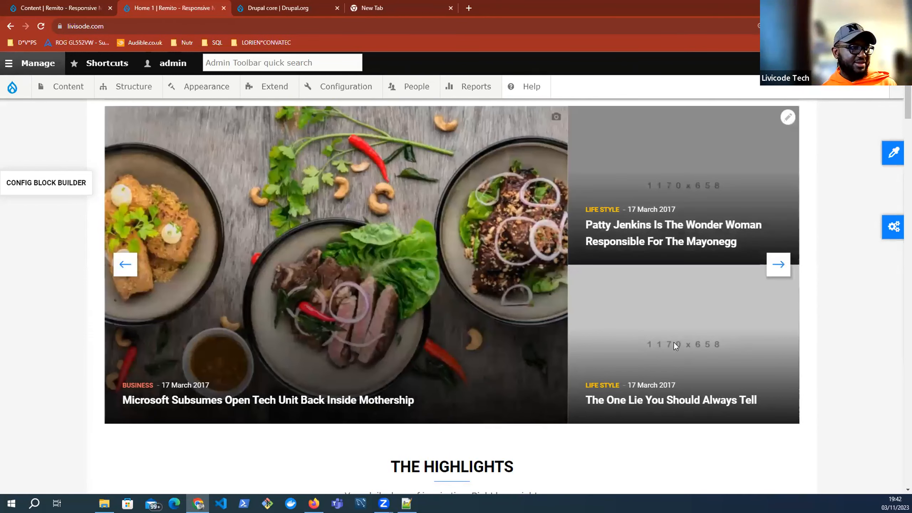
pyautogui.scroll(-1, 674, 340)
pyautogui.scroll(-10, 645, 326)
pyautogui.scroll(4, 132, 171)
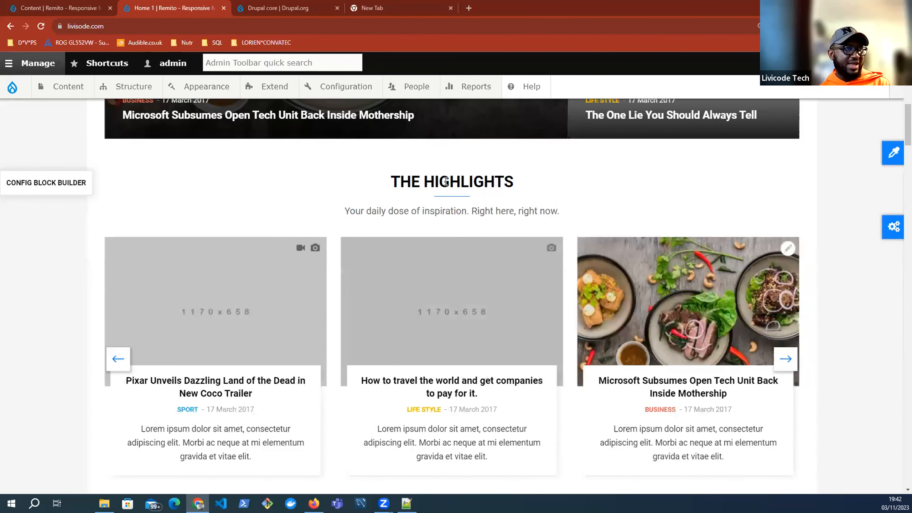
# Step: Select the text of THE HIGHLIGHTS heading and keep browsing the page
pyautogui.tripleClick(574, 184)
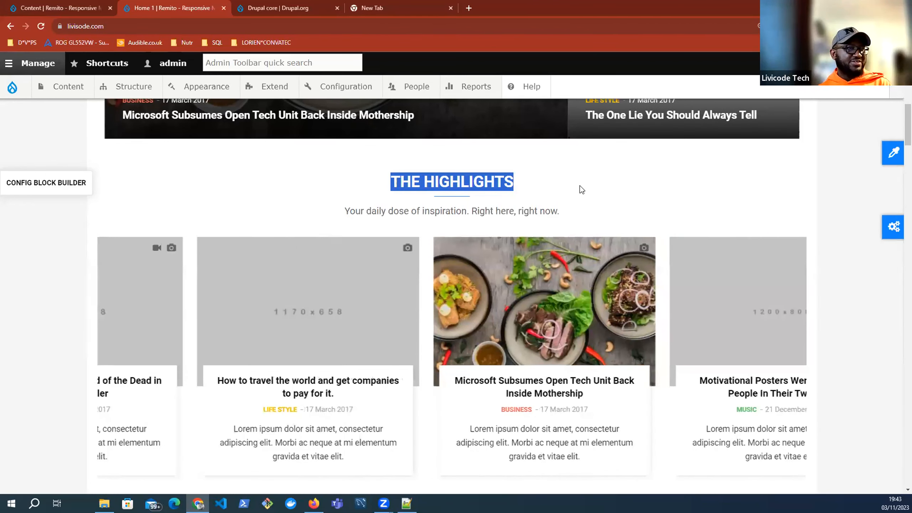
pyautogui.click(133, 193)
pyautogui.scroll(-4, 375, 237)
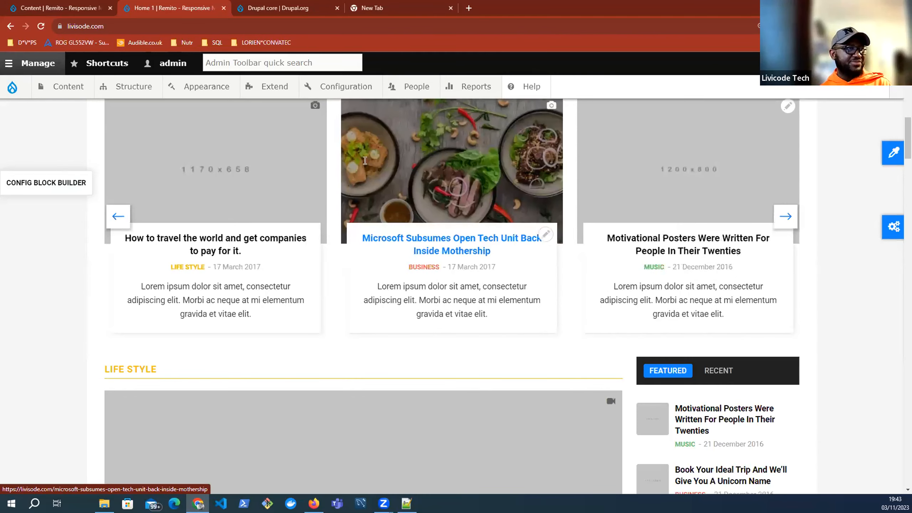
pyautogui.scroll(3, 363, 285)
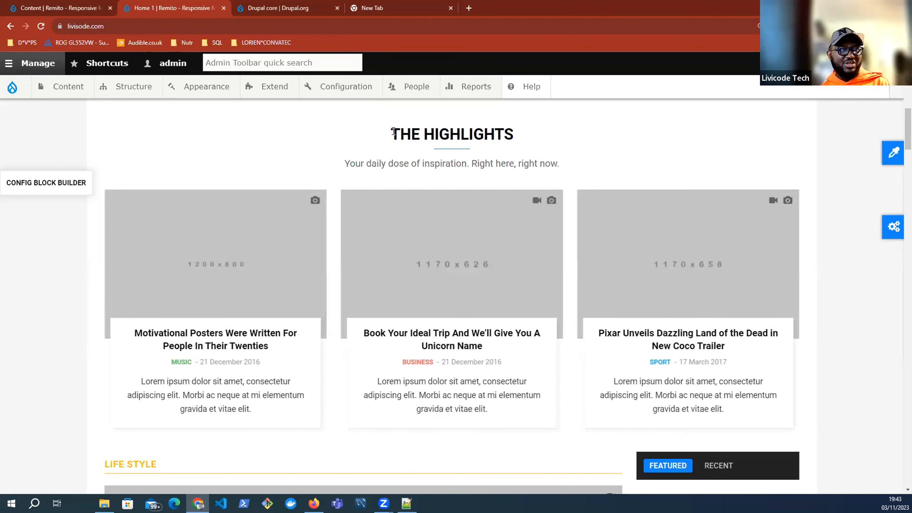
pyautogui.moveTo(393, 131); pyautogui.dragTo(546, 132)
pyautogui.scroll(-6, 570, 136)
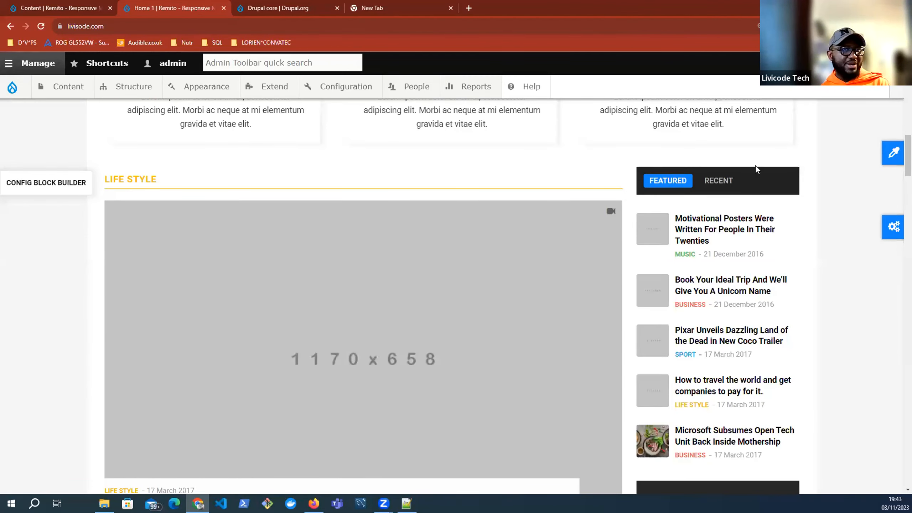
pyautogui.scroll(-6, 803, 212)
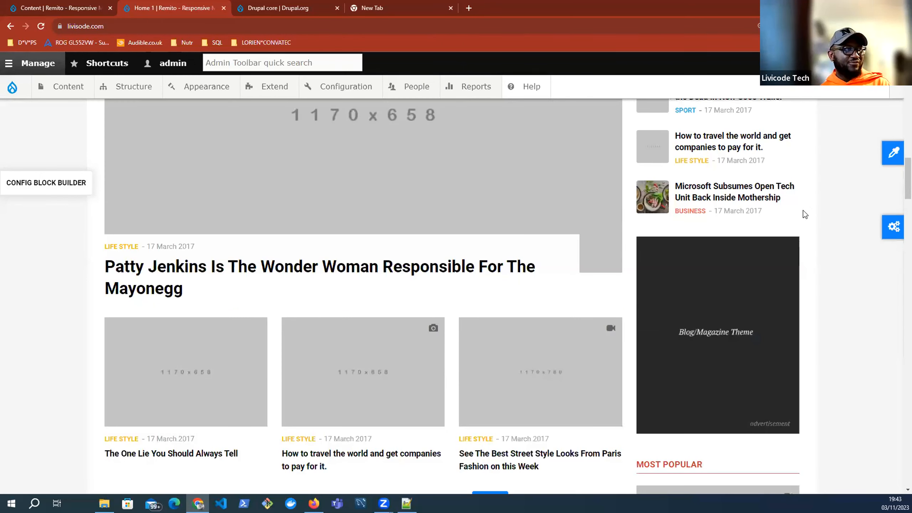
pyautogui.scroll(3, 814, 314)
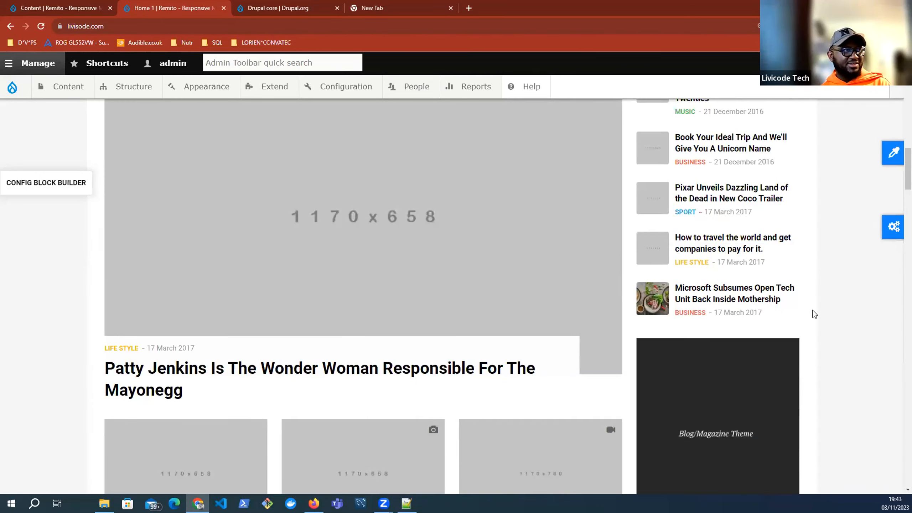
pyautogui.scroll(1, 814, 314)
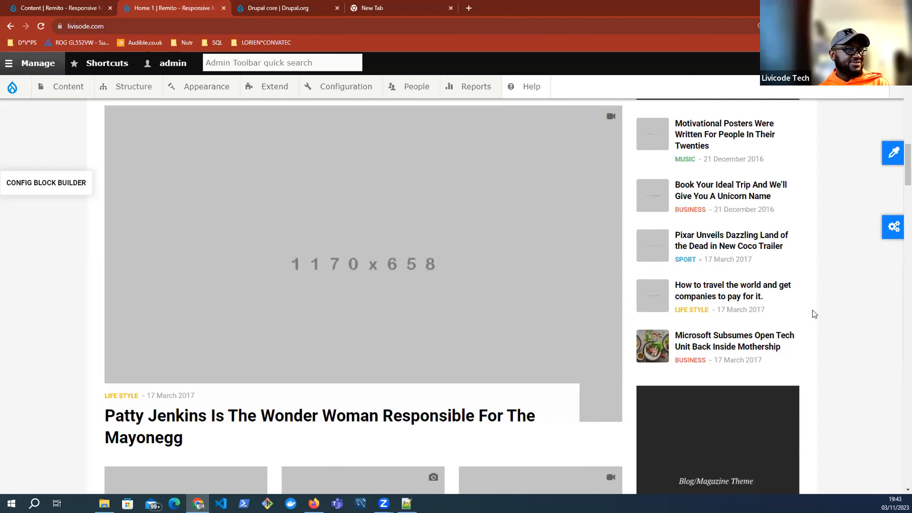
pyautogui.scroll(-15, 814, 313)
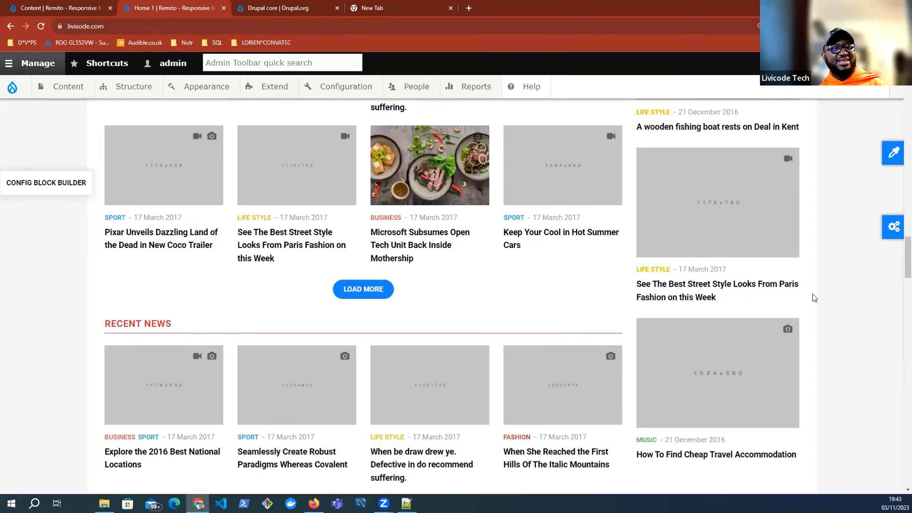
pyautogui.scroll(-6, 834, 285)
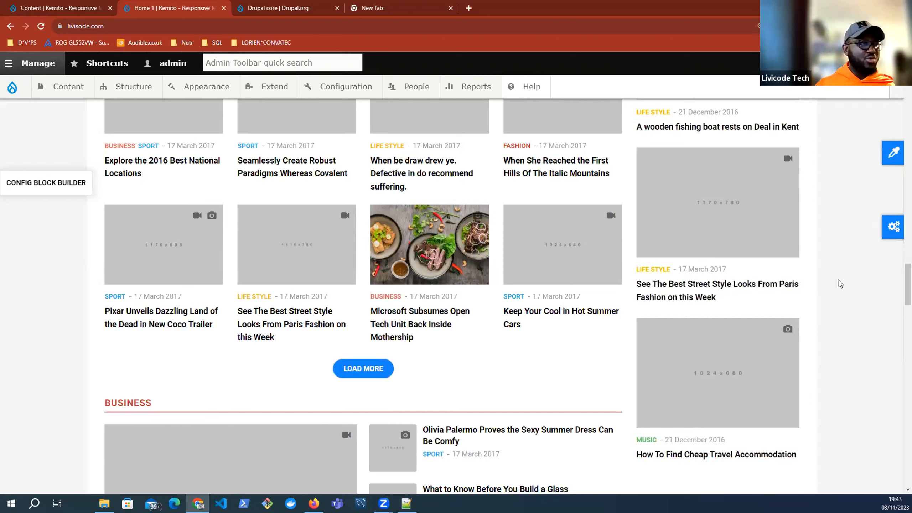
# Step: Switch to the Content | Remito admin page and scroll through the content list
pyautogui.click(67, 9)
pyautogui.click(748, 170)
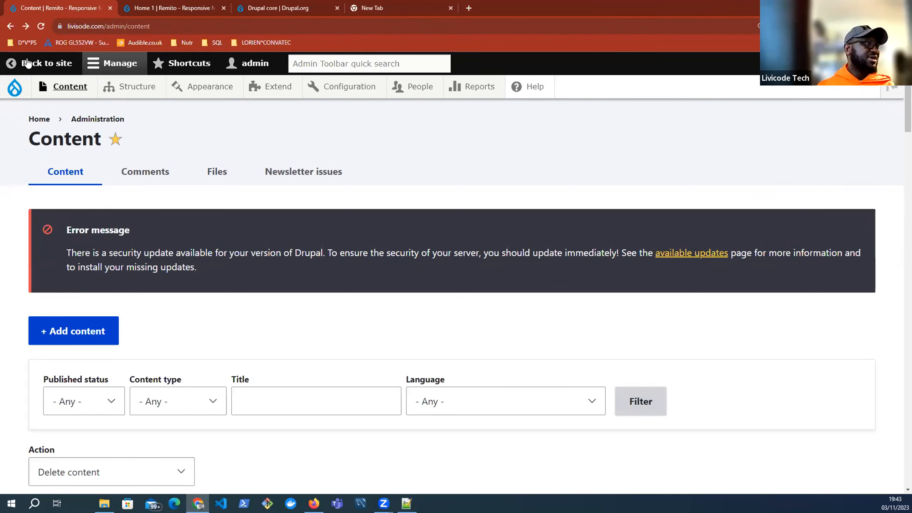
pyautogui.scroll(-5, 550, 252)
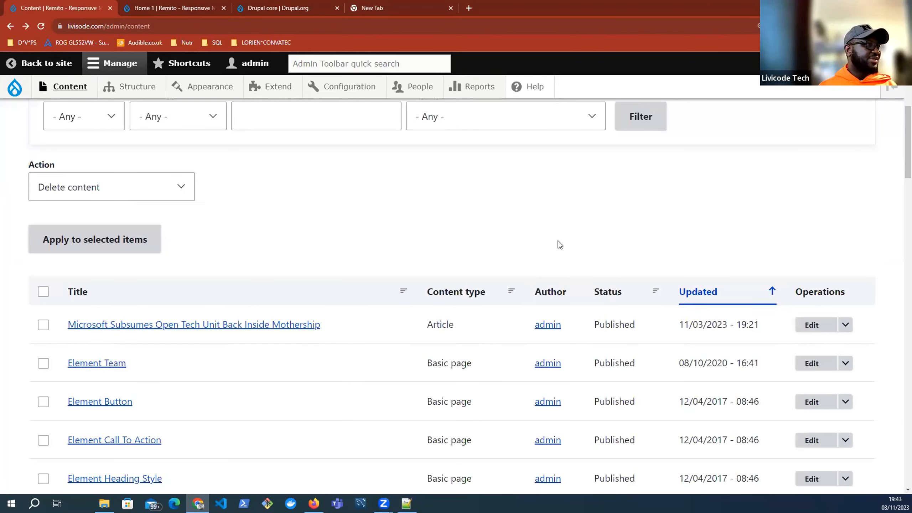
pyautogui.scroll(-3, 262, 248)
pyautogui.scroll(8, 265, 248)
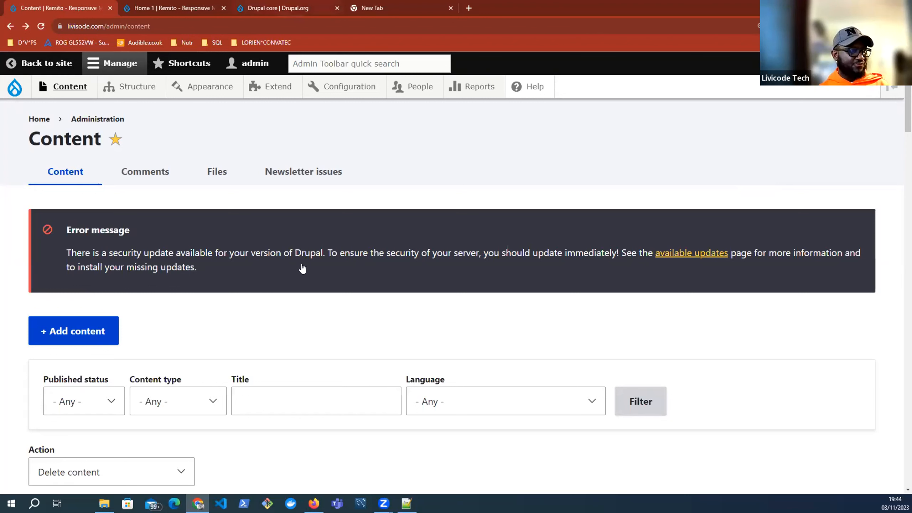
pyautogui.hotkey('ctrl', '3')
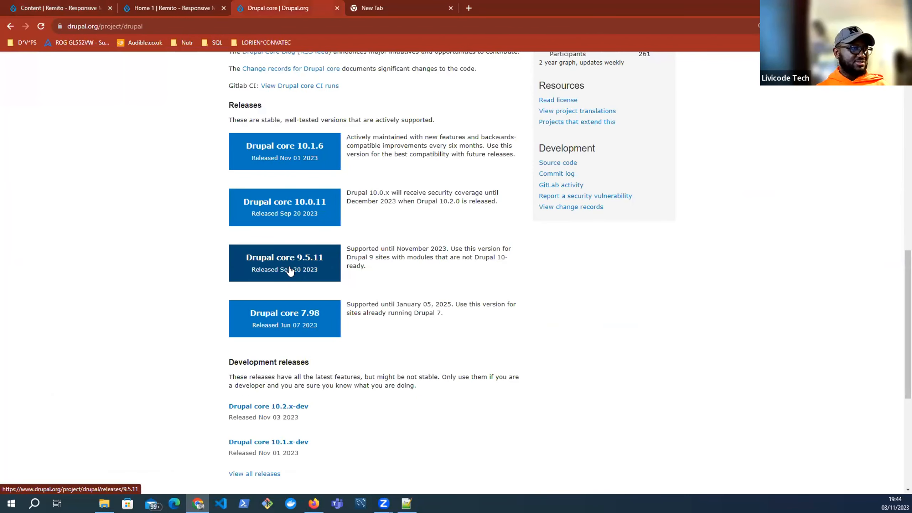
pyautogui.hotkey('ctrl', '1')
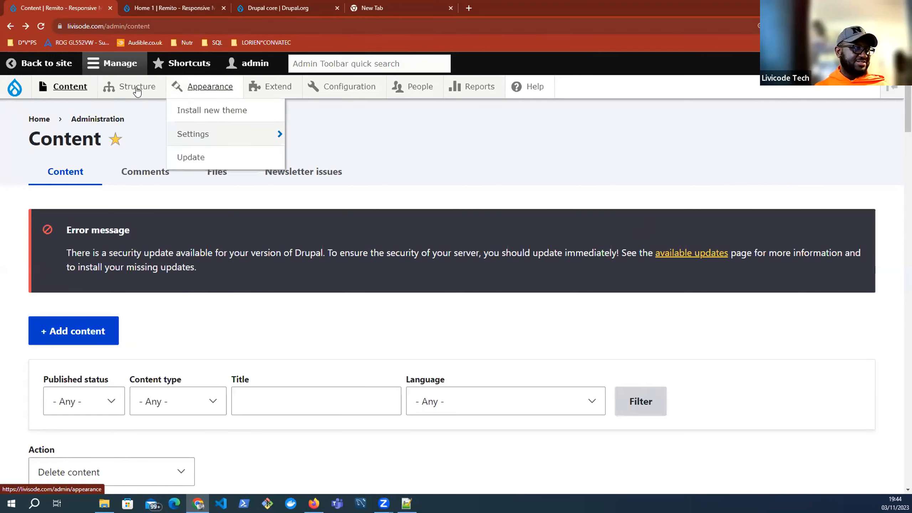
pyautogui.moveTo(137, 90)
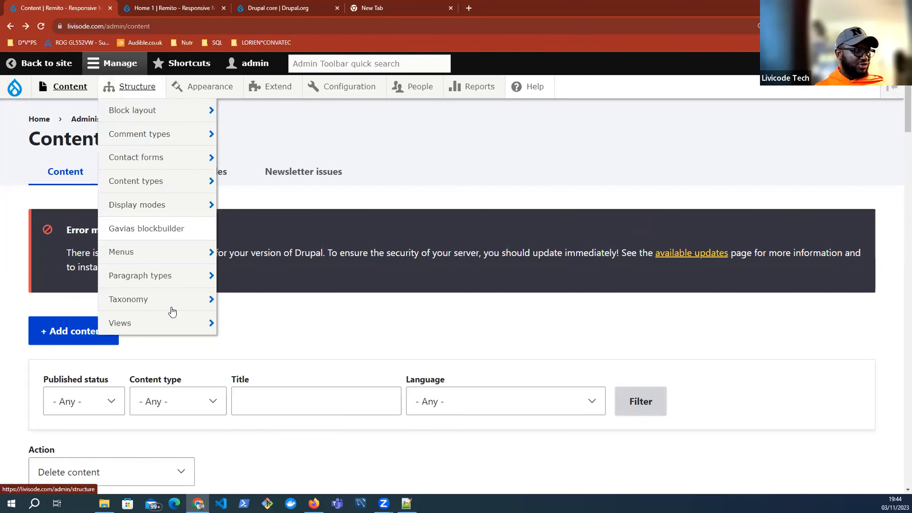
pyautogui.moveTo(174, 322)
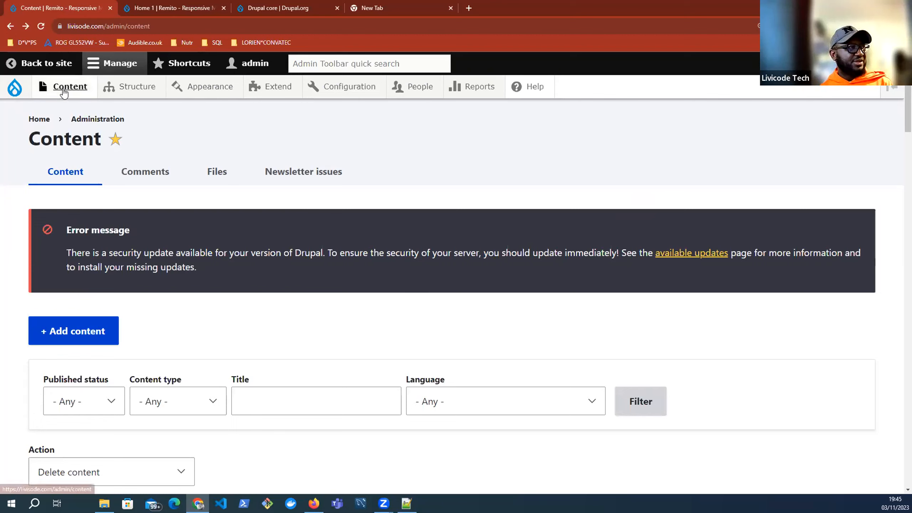
pyautogui.moveTo(63, 93)
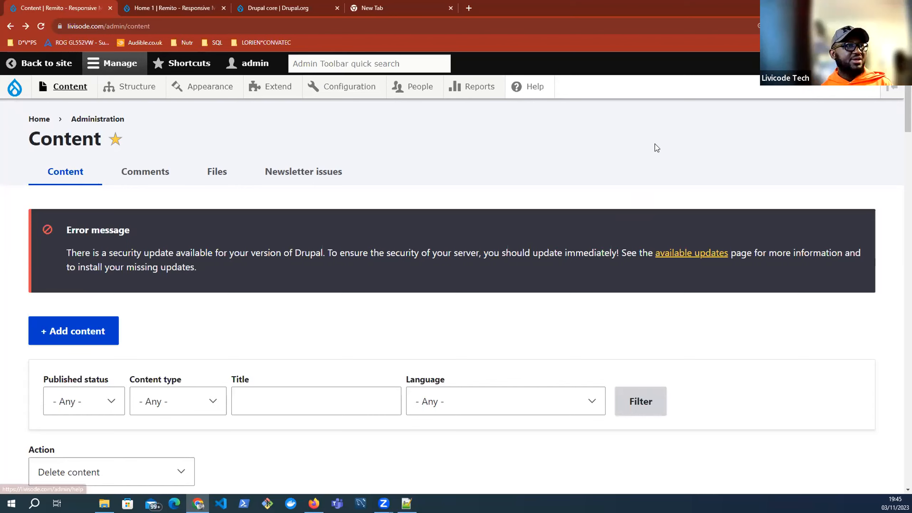
pyautogui.moveTo(424, 89)
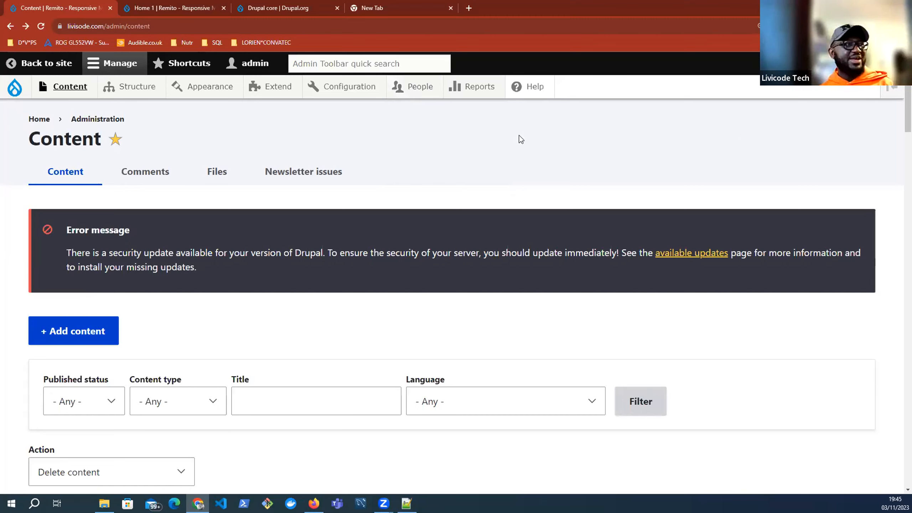
pyautogui.moveTo(420, 89)
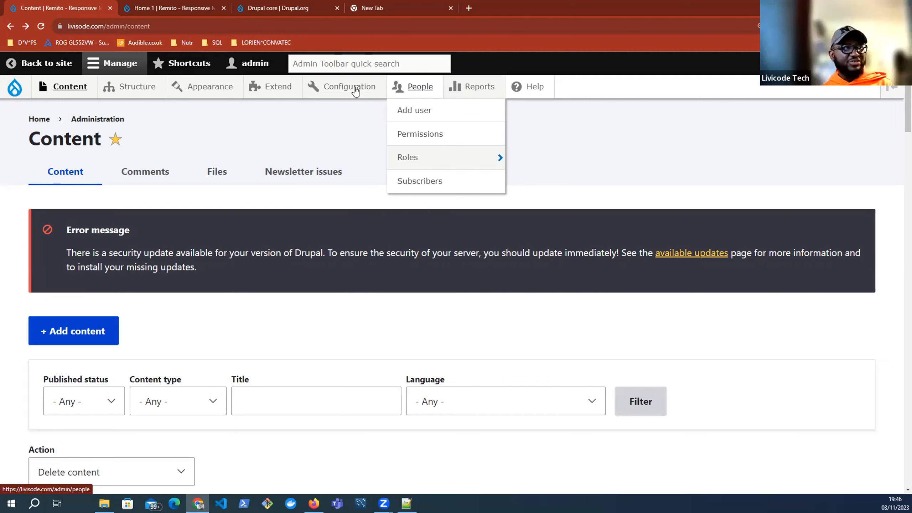
pyautogui.moveTo(355, 91)
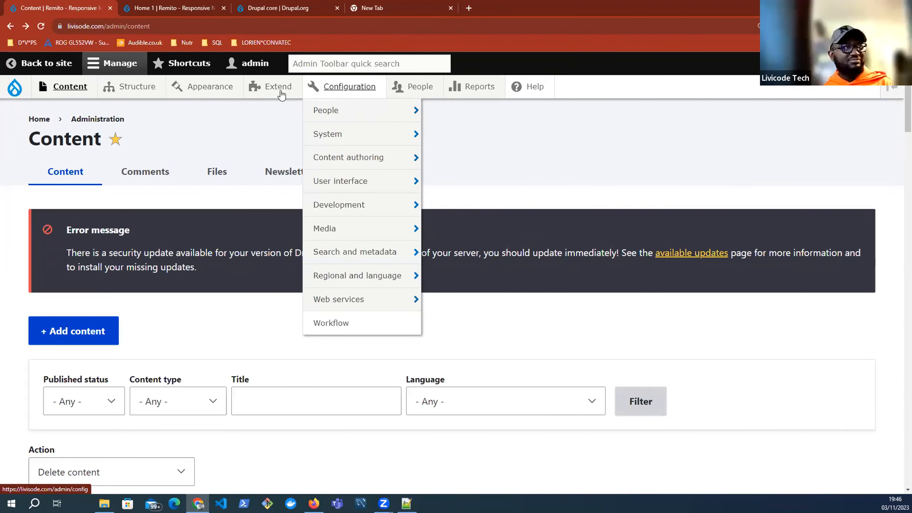
pyautogui.moveTo(275, 91)
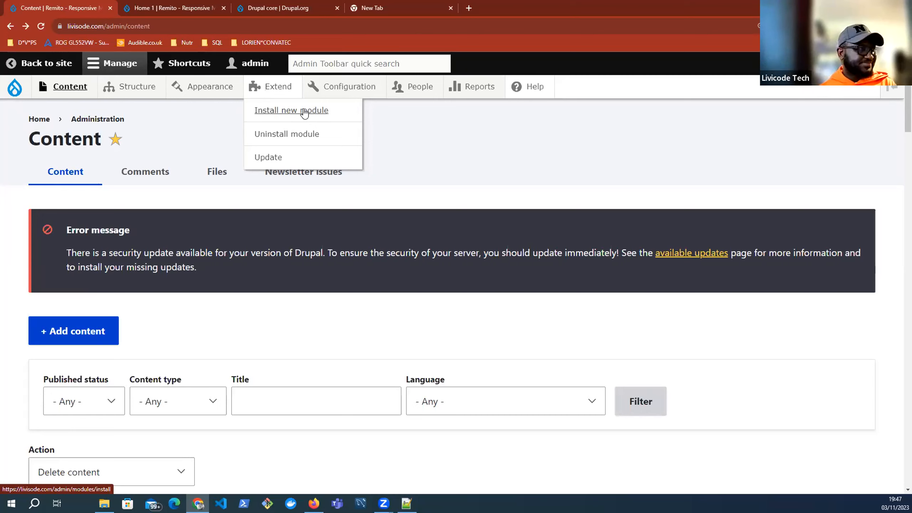
pyautogui.moveTo(217, 87)
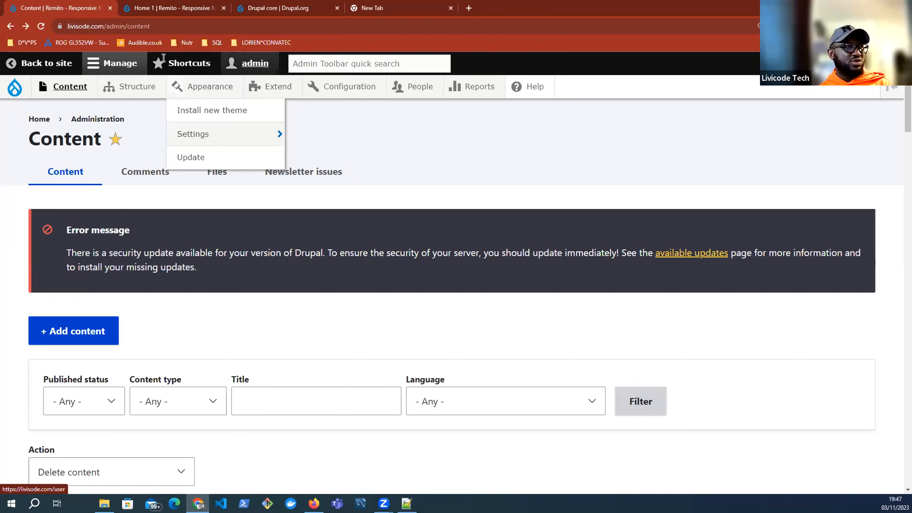
# Step: Switch back to the Home 1 page and scroll to its top
pyautogui.hotkey('ctrl', 'Tab')
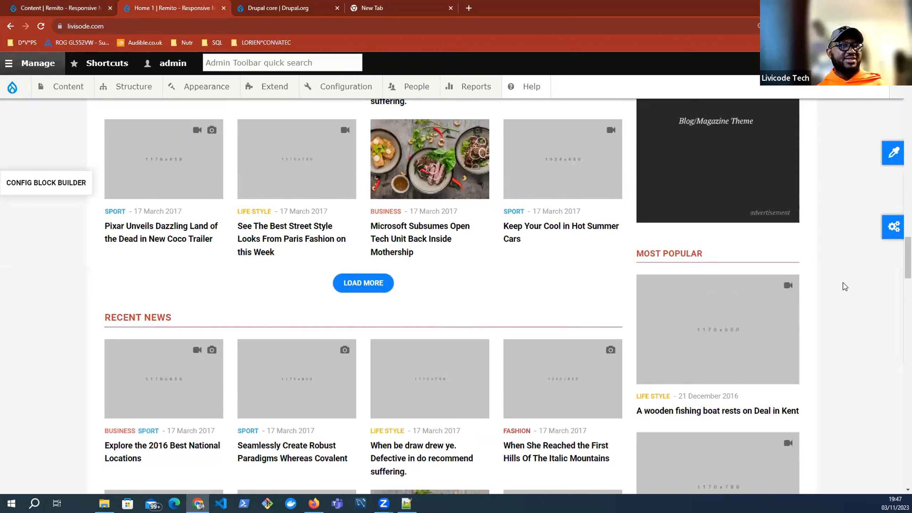
pyautogui.scroll(7, 845, 286)
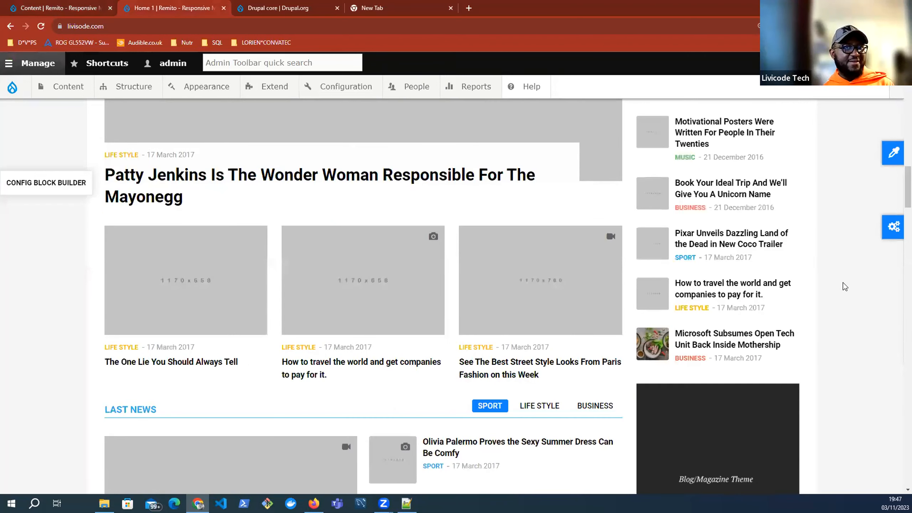
pyautogui.scroll(5, 844, 286)
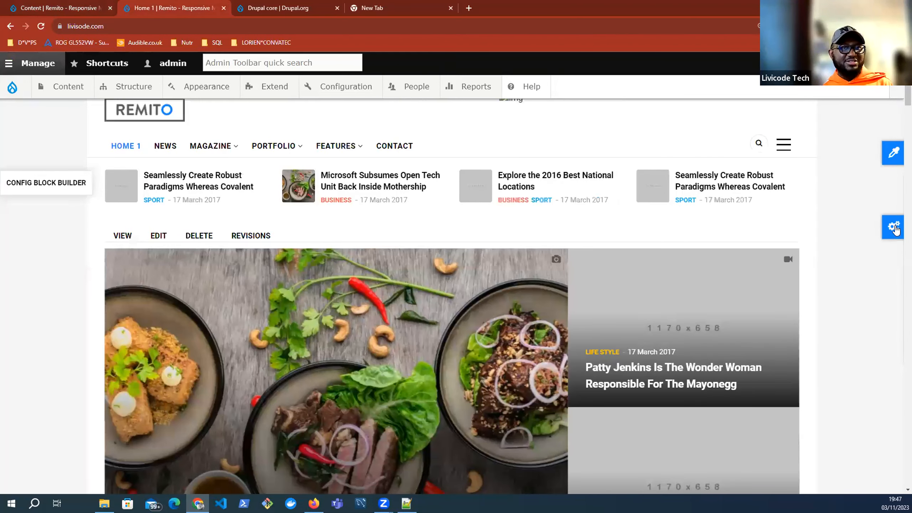
# Step: Try the first colour skin, then apply the red skin and scroll to review it
pyautogui.click(895, 229)
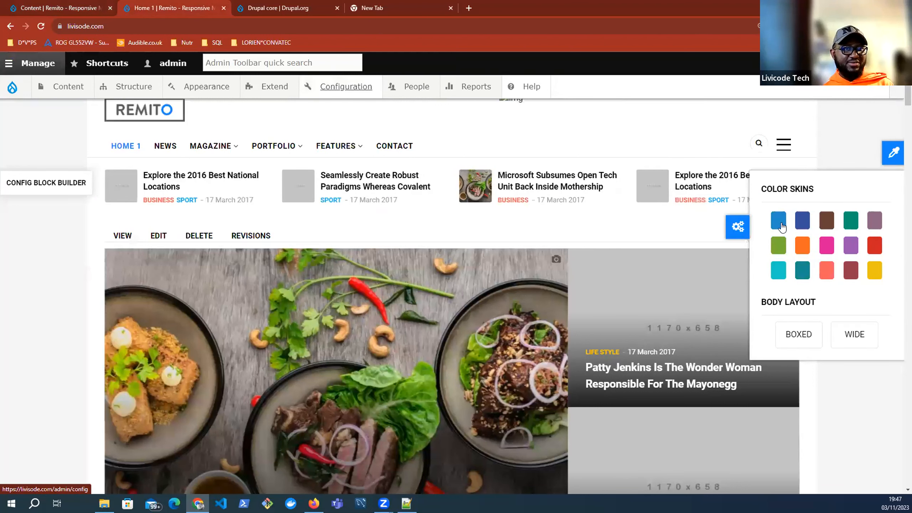
pyautogui.click(778, 221)
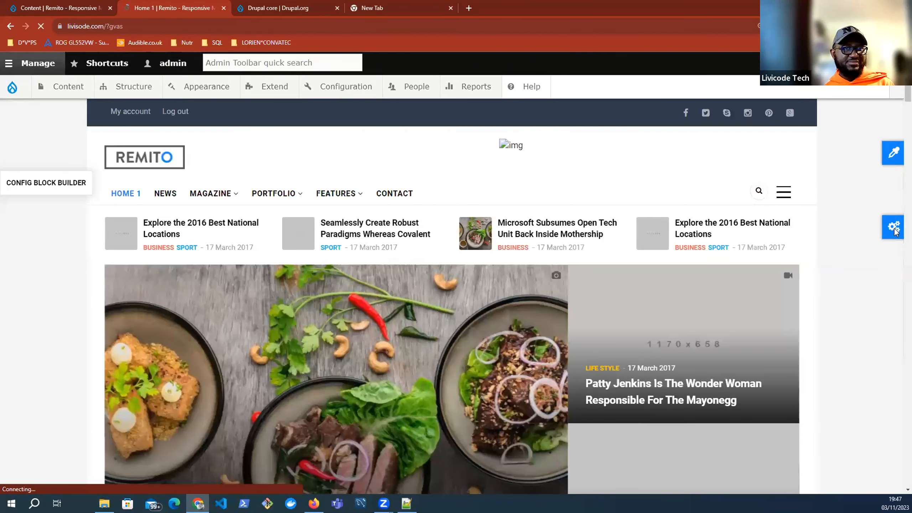
pyautogui.click(894, 230)
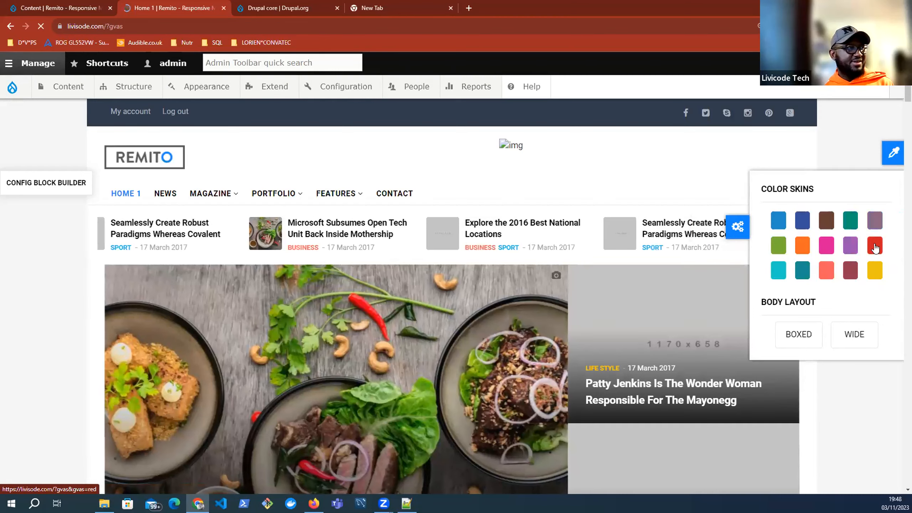
pyautogui.click(875, 247)
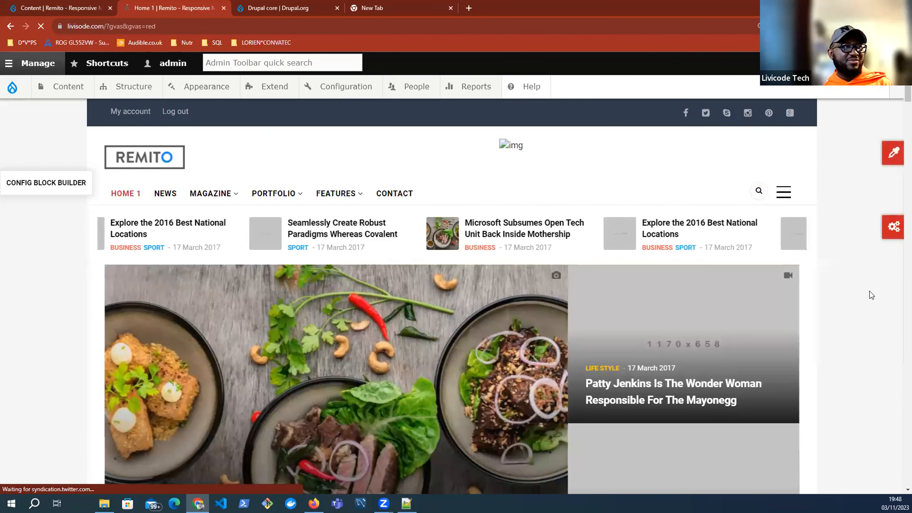
pyautogui.scroll(-5, 871, 295)
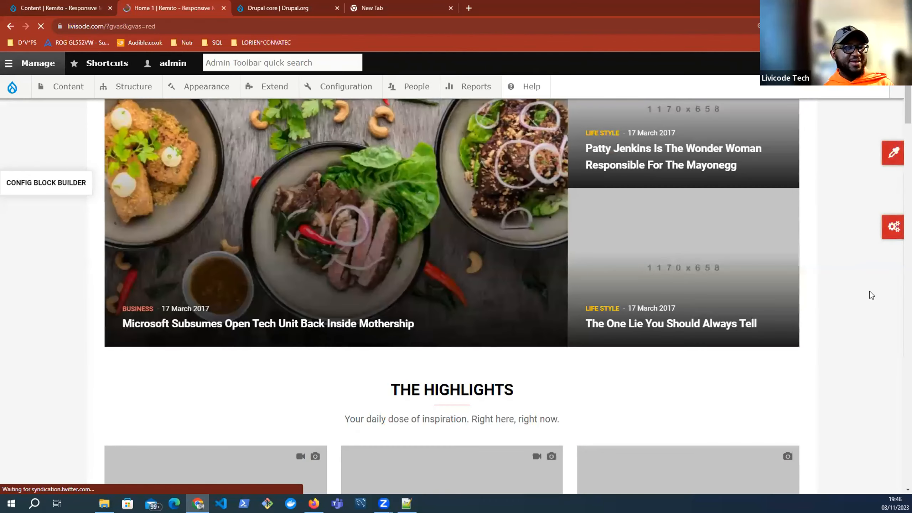
pyautogui.scroll(-6, 872, 295)
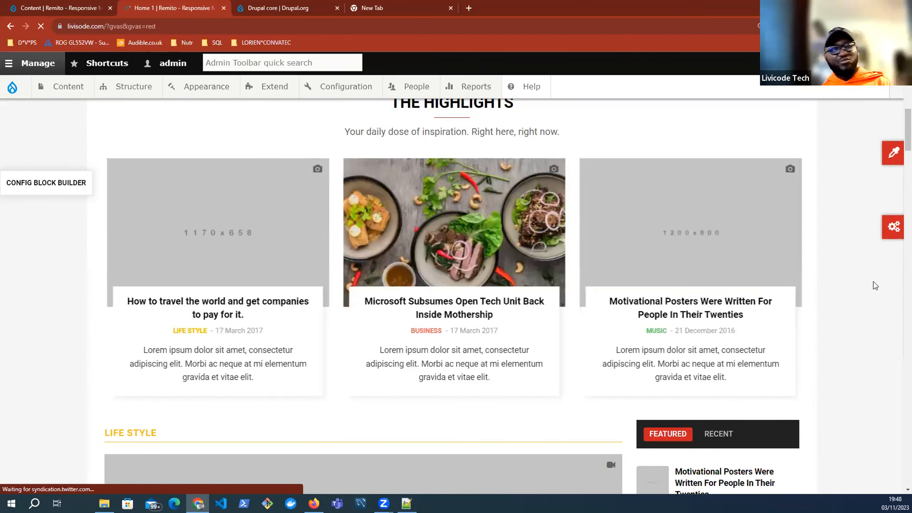
pyautogui.scroll(1, 874, 286)
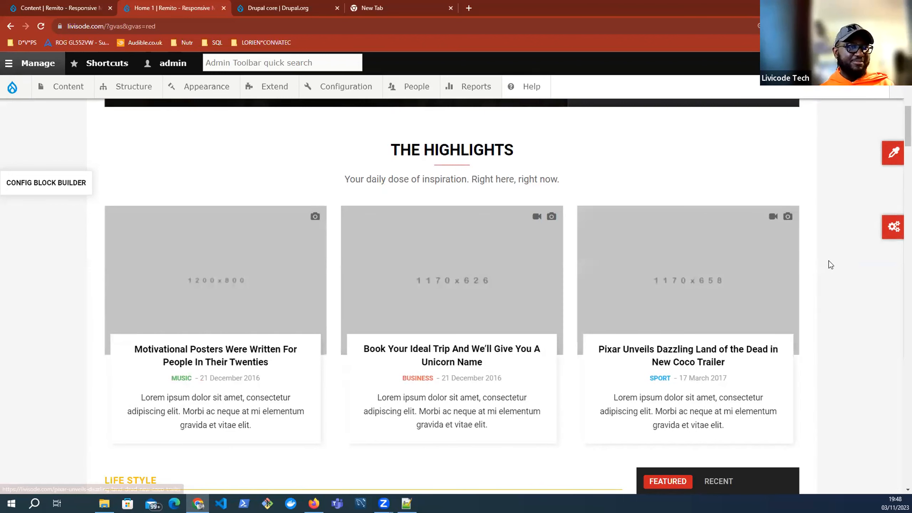
pyautogui.scroll(-5, 811, 262)
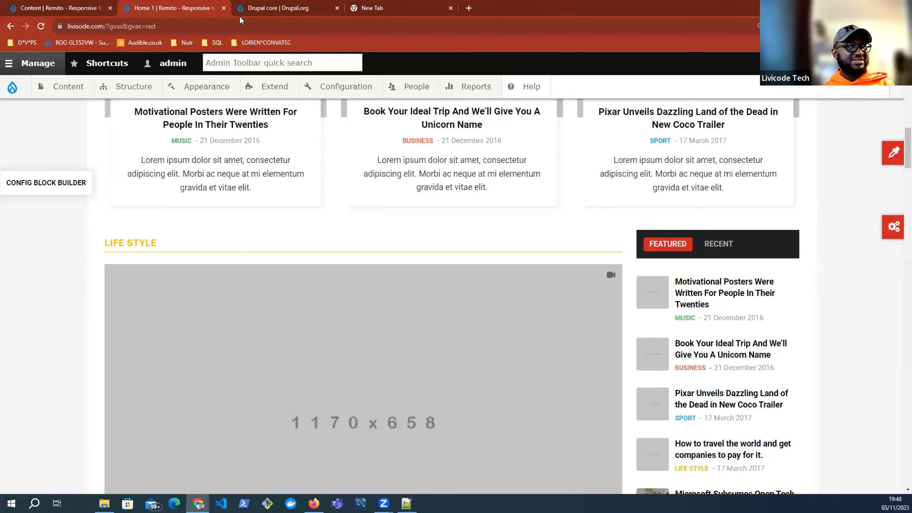
# Step: Return to the Content | Remito admin page and browse the Appearance, Structure and Content toolbar menus
pyautogui.click(54, 9)
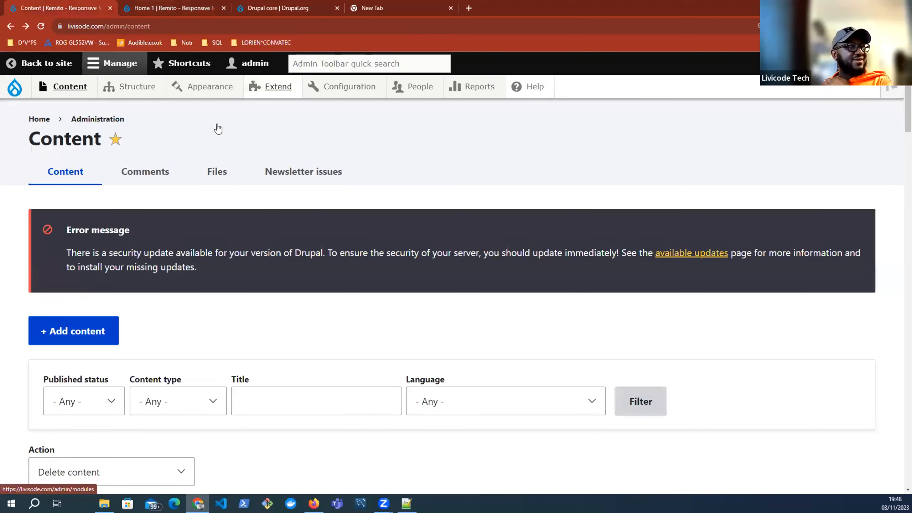
pyautogui.moveTo(238, 141)
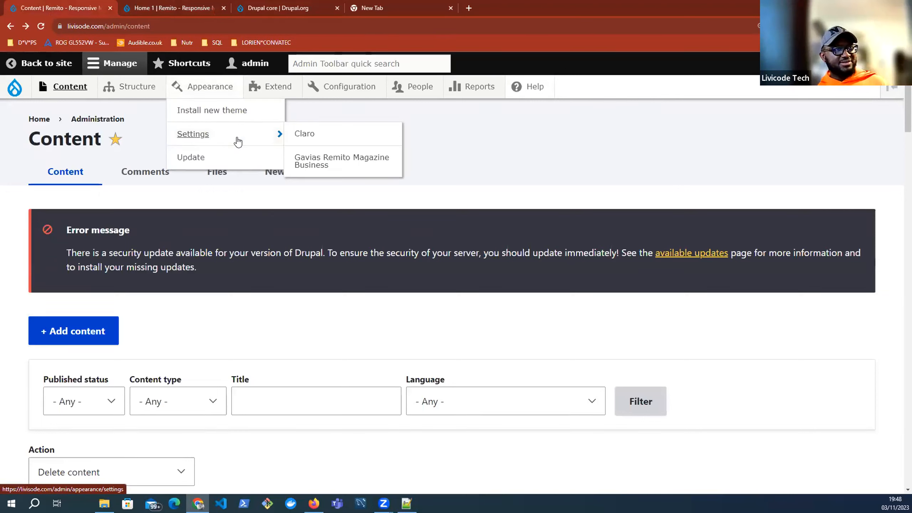
pyautogui.moveTo(189, 5)
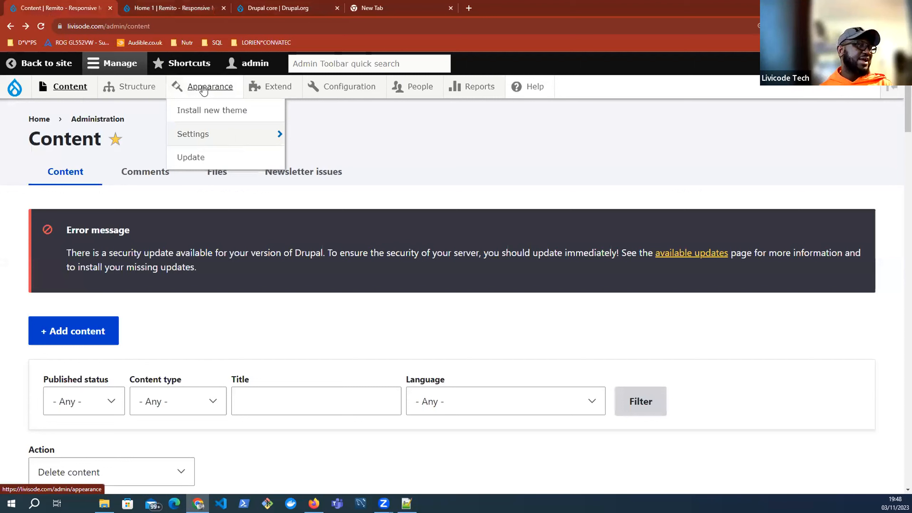
pyautogui.moveTo(136, 91)
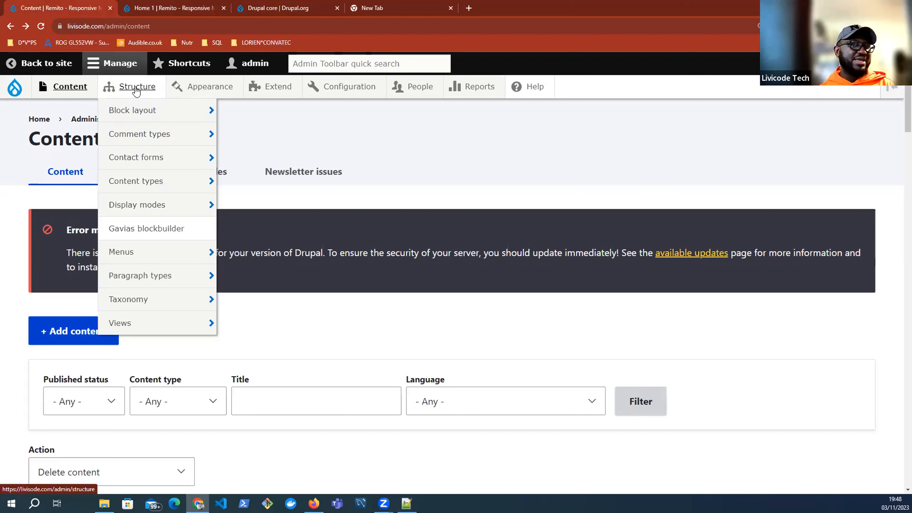
pyautogui.moveTo(151, 182)
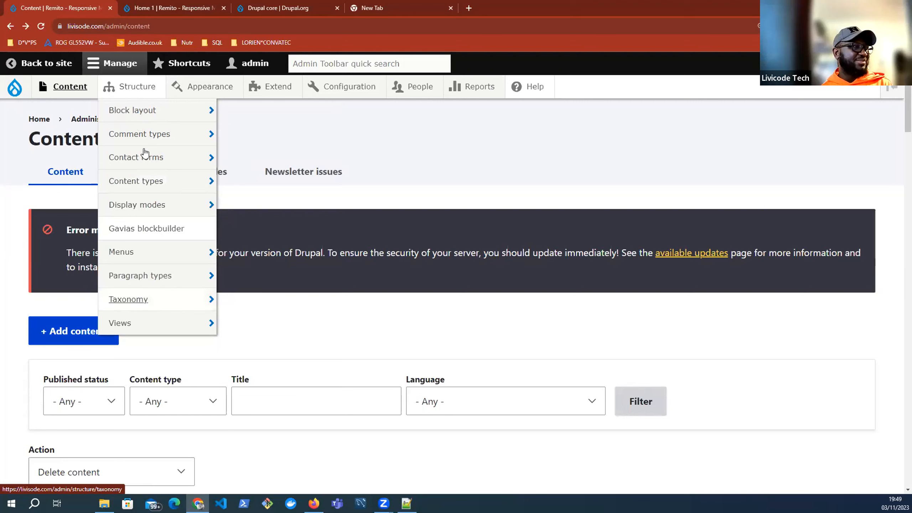
pyautogui.moveTo(147, 162)
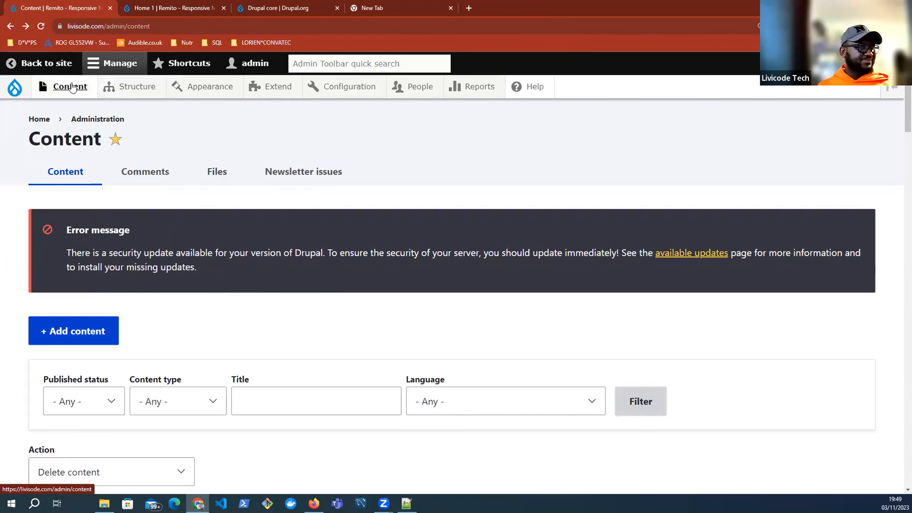
pyautogui.moveTo(73, 87)
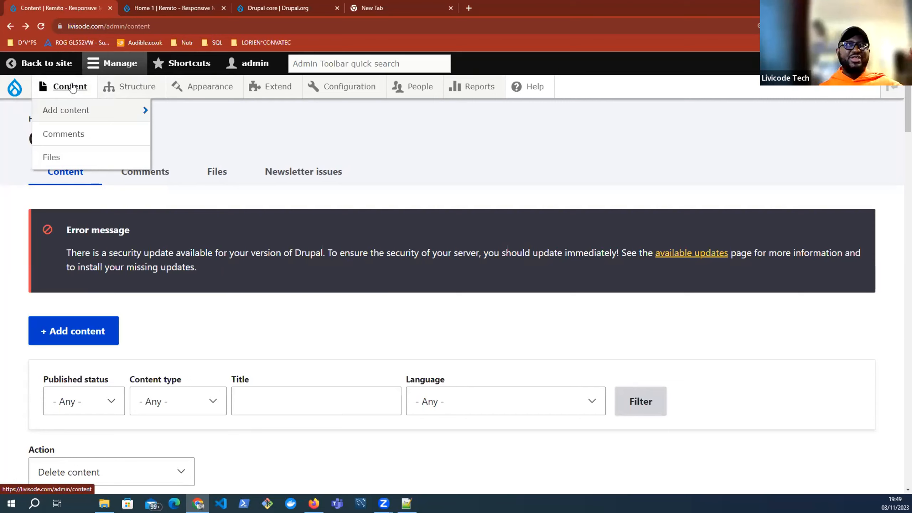
# Step: Load settlefast.co.uk/wp-admin in the new tab, then return to the Home 1 page
pyautogui.click(401, 12)
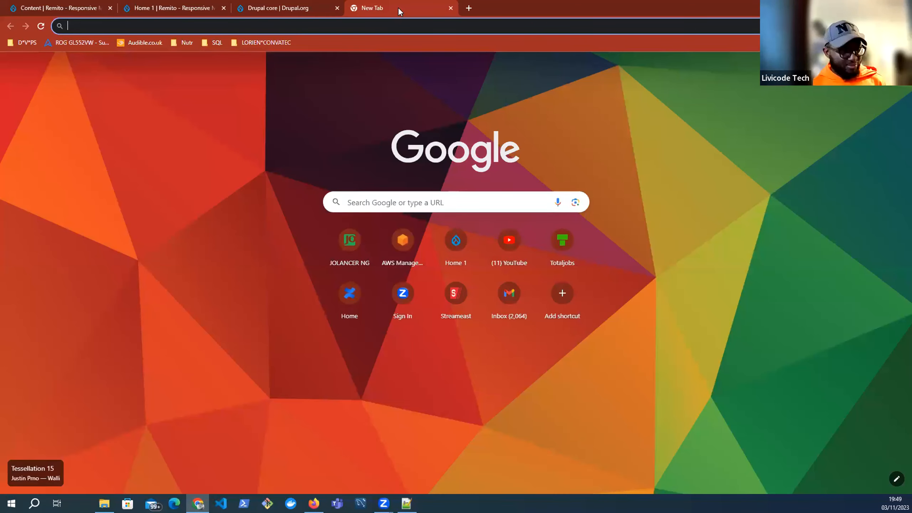
pyautogui.write('sett')
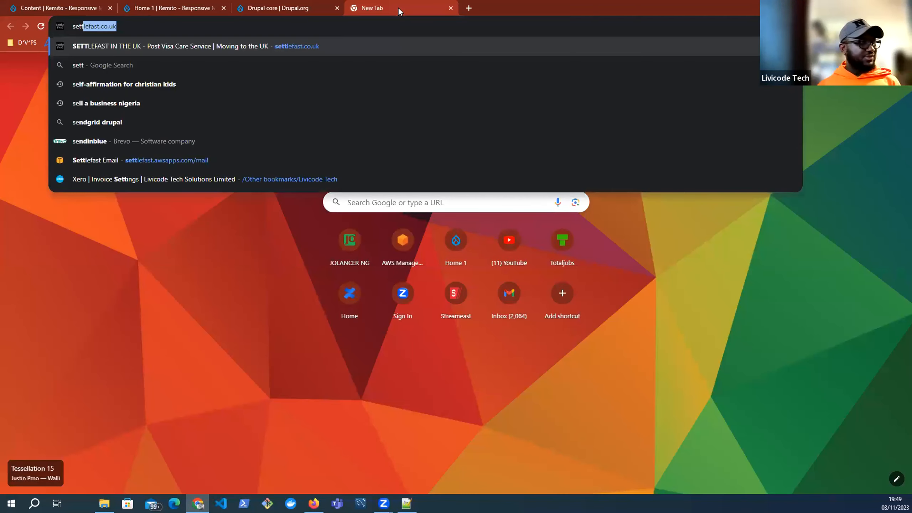
pyautogui.press('Right')
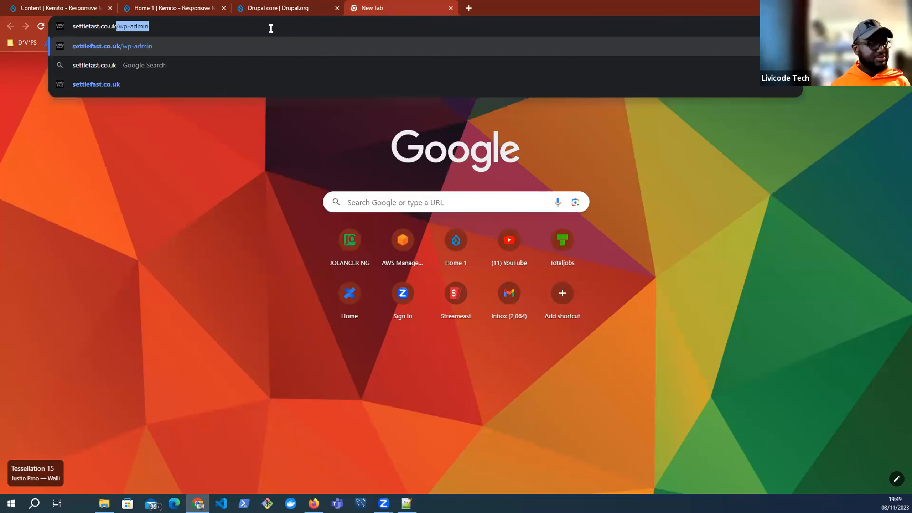
pyautogui.press('Return')
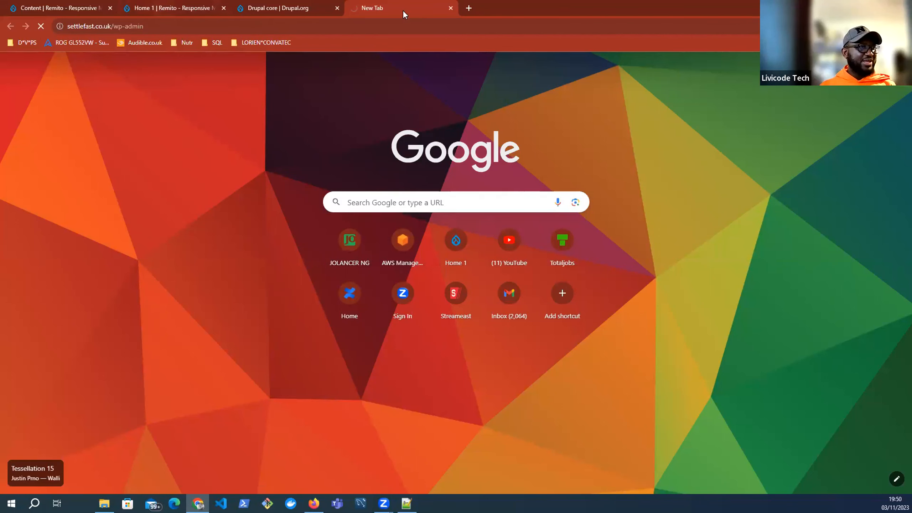
pyautogui.click(194, 8)
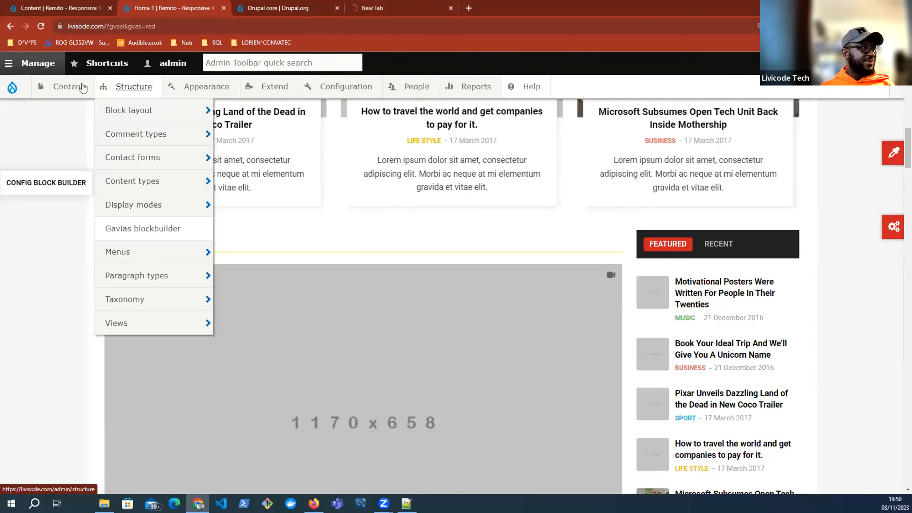
pyautogui.moveTo(71, 93)
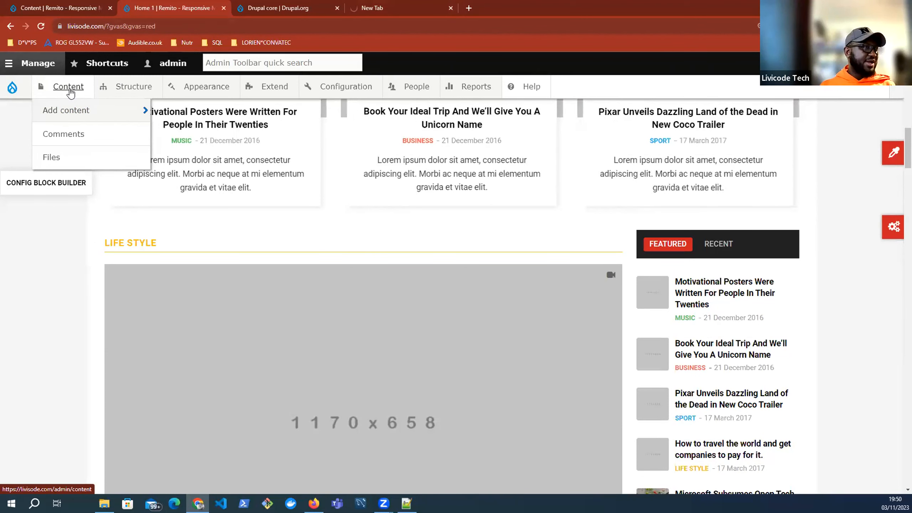
pyautogui.moveTo(69, 114)
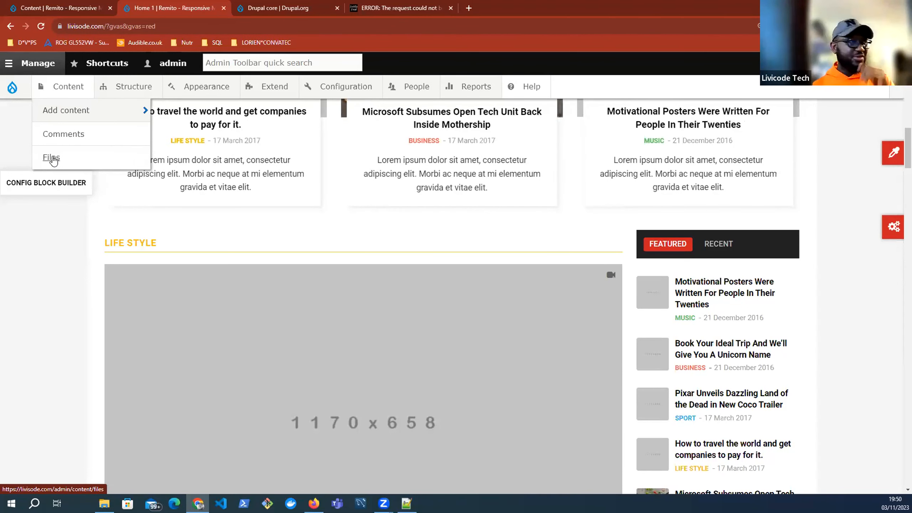
# Step: Retry the settlefast.co.uk page, close its 504 error tab, and return to Home 1
pyautogui.click(406, 9)
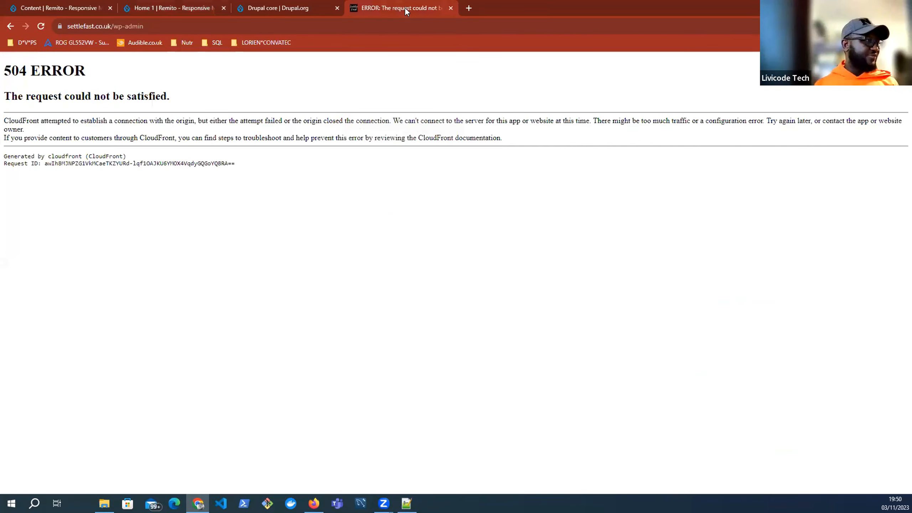
pyautogui.click(302, 27)
pyautogui.press('Return')
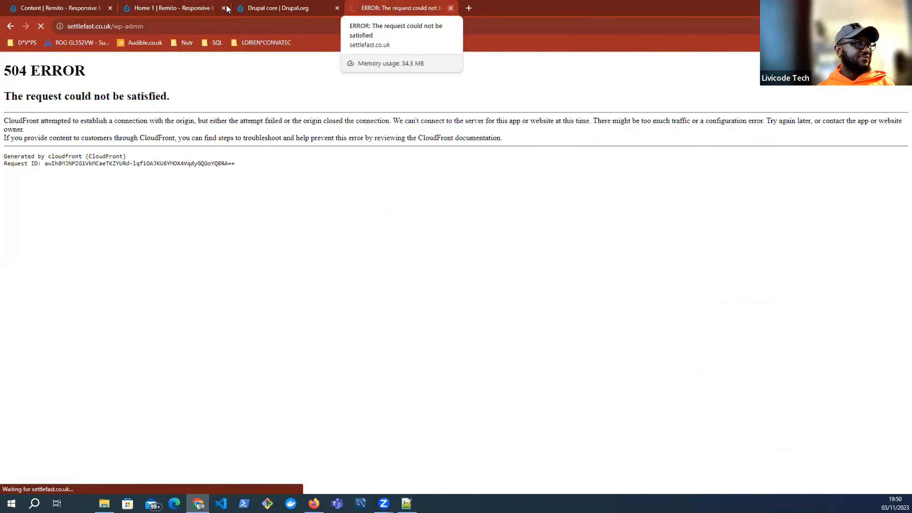
pyautogui.hotkey('ctrl', 'w')
pyautogui.hotkey('ctrl', 'shift', 'Tab')
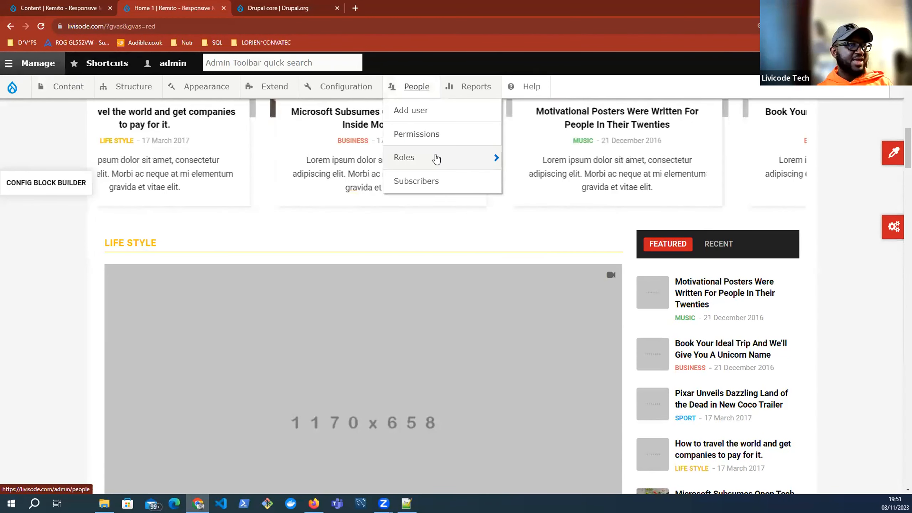
# Step: Bring up the People dropdown in the admin toolbar of the Remito home page
pyautogui.moveTo(437, 159)
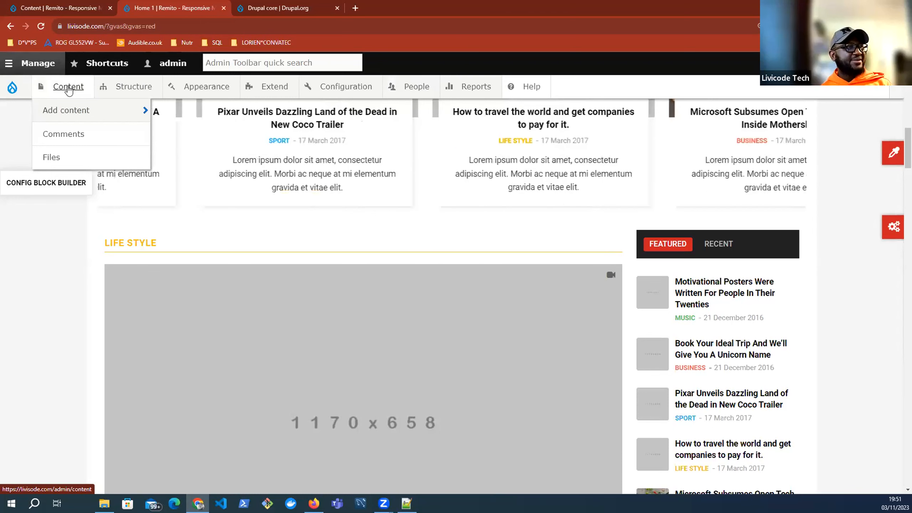
pyautogui.moveTo(416, 90)
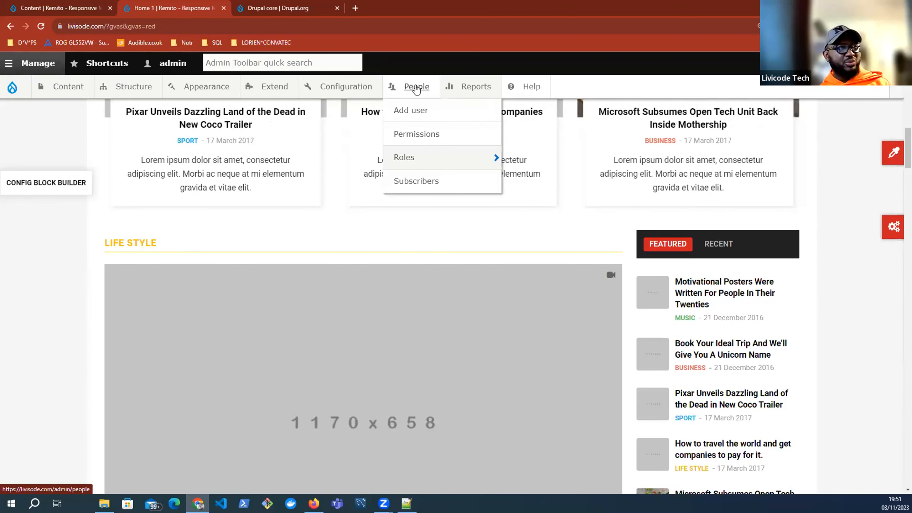
# Step: Open the People list, review the two Administrator accounts, and start adding a new user
pyautogui.click(416, 90)
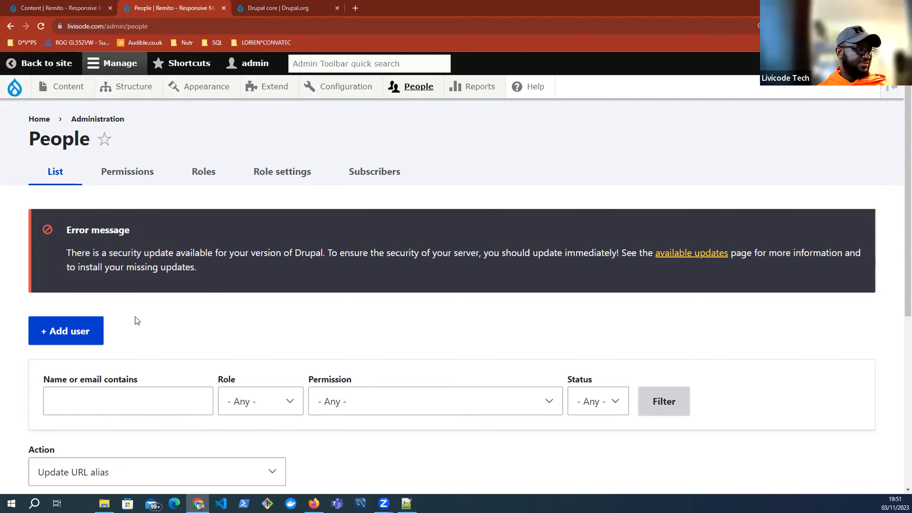
pyautogui.scroll(-6, 136, 317)
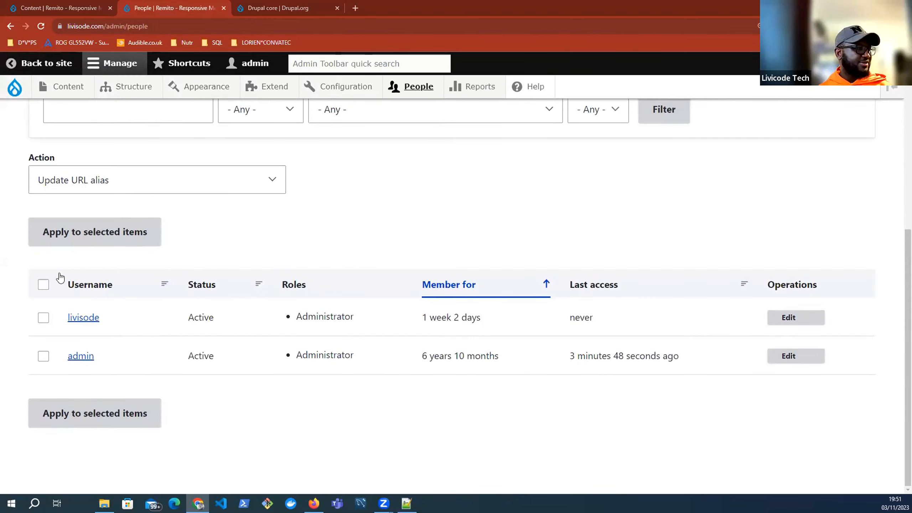
pyautogui.scroll(6, 60, 277)
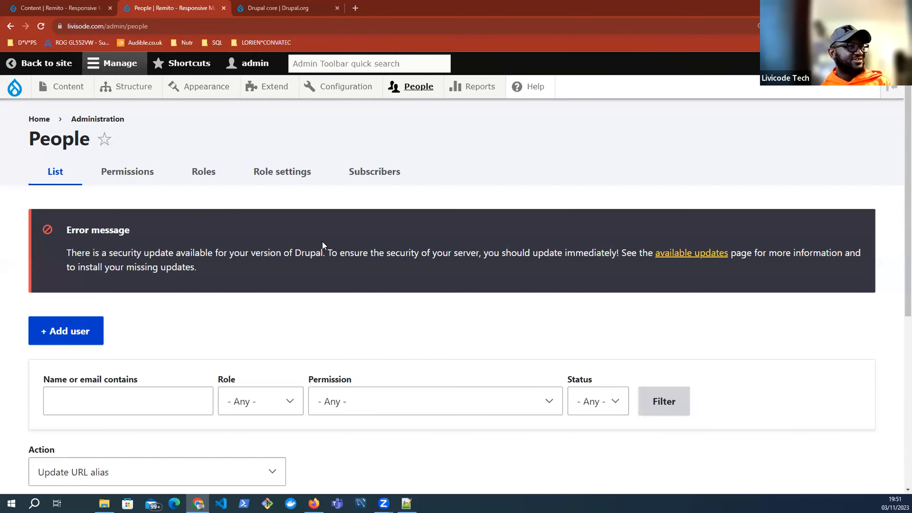
pyautogui.scroll(-2, 415, 294)
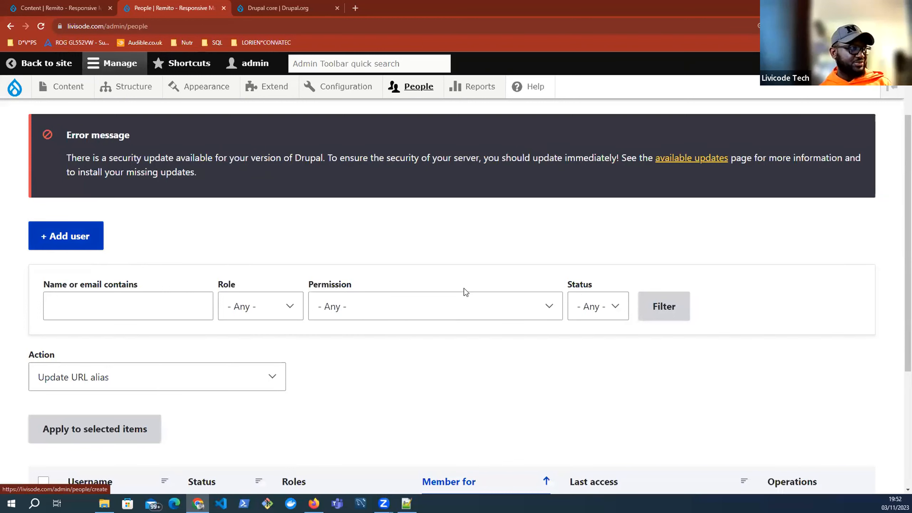
pyautogui.scroll(1, 463, 290)
pyautogui.scroll(2, 394, 302)
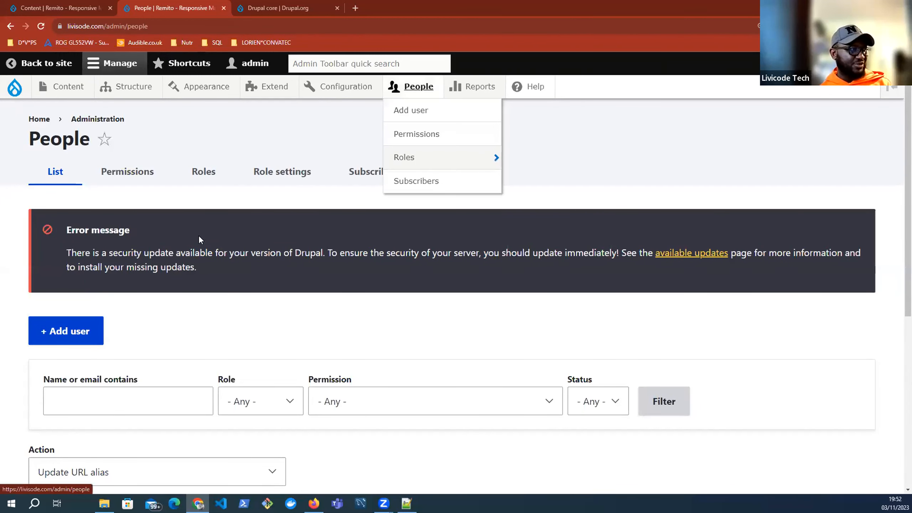
pyautogui.scroll(-5, 53, 178)
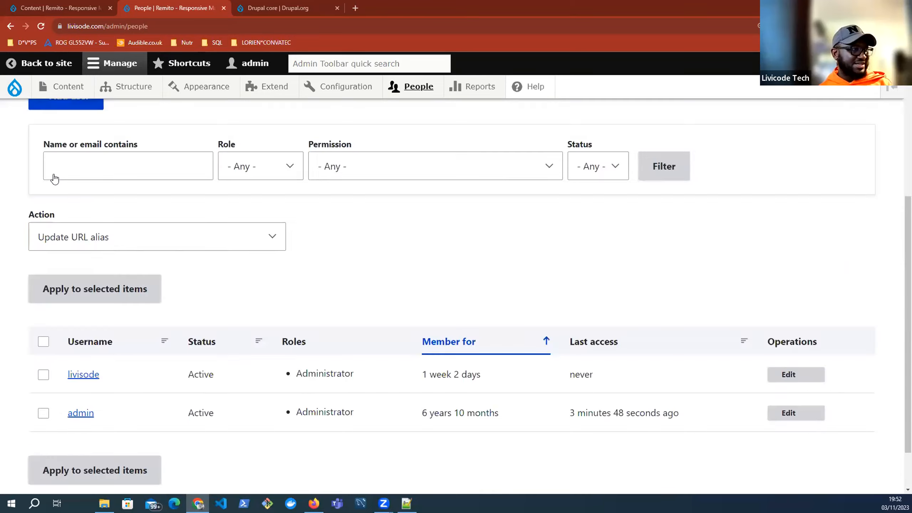
pyautogui.scroll(5, 54, 177)
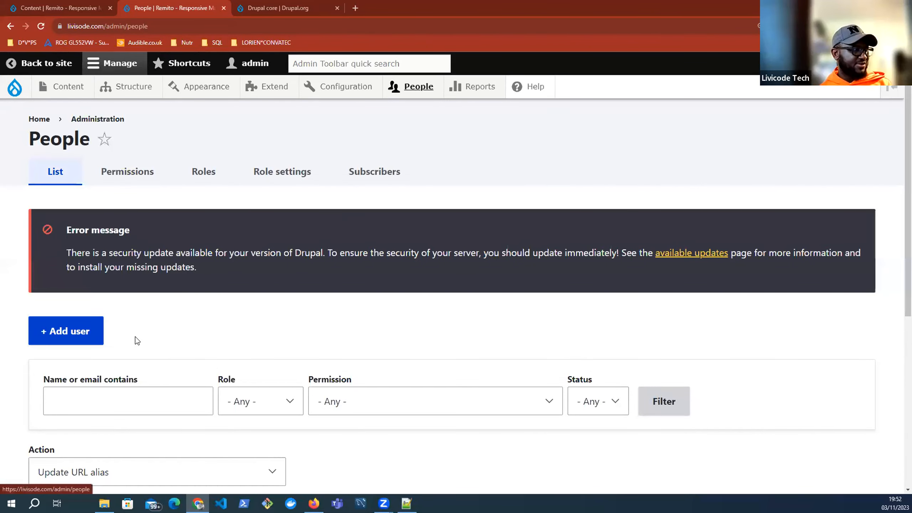
pyautogui.scroll(-1, 65, 333)
pyautogui.scroll(-5, 65, 333)
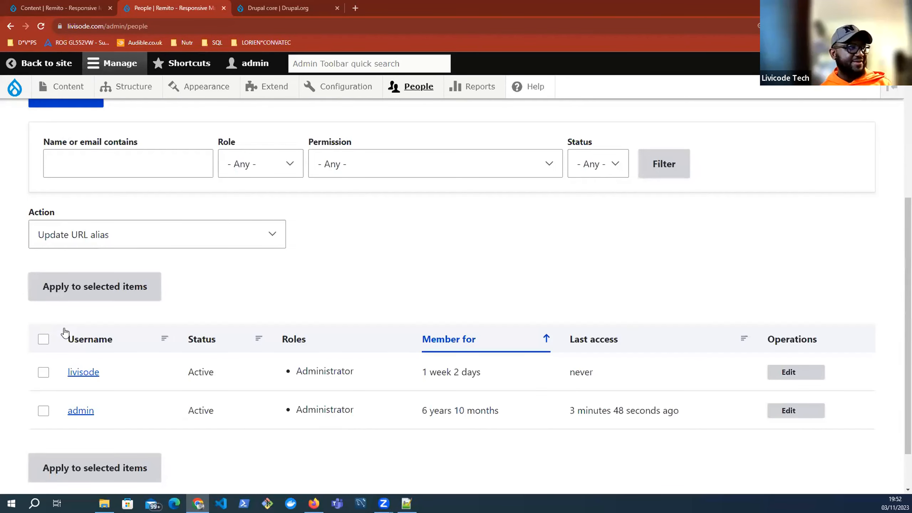
pyautogui.scroll(6, 64, 333)
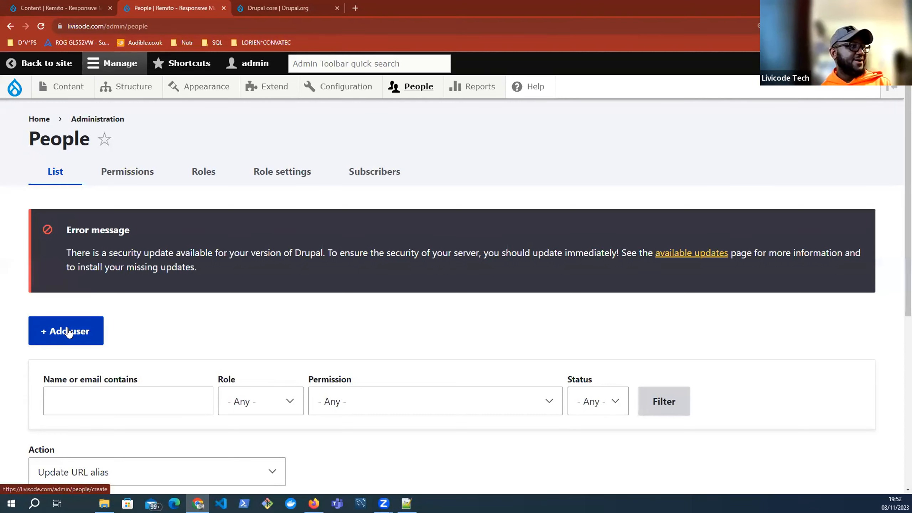
pyautogui.click(69, 331)
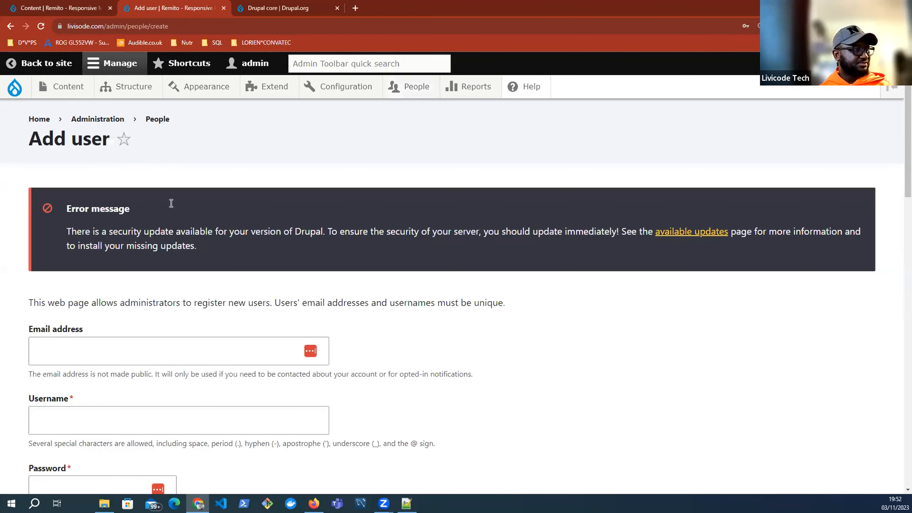
# Step: Enter the new user's e-mail address and username
pyautogui.scroll(-4, 171, 201)
pyautogui.click(171, 204)
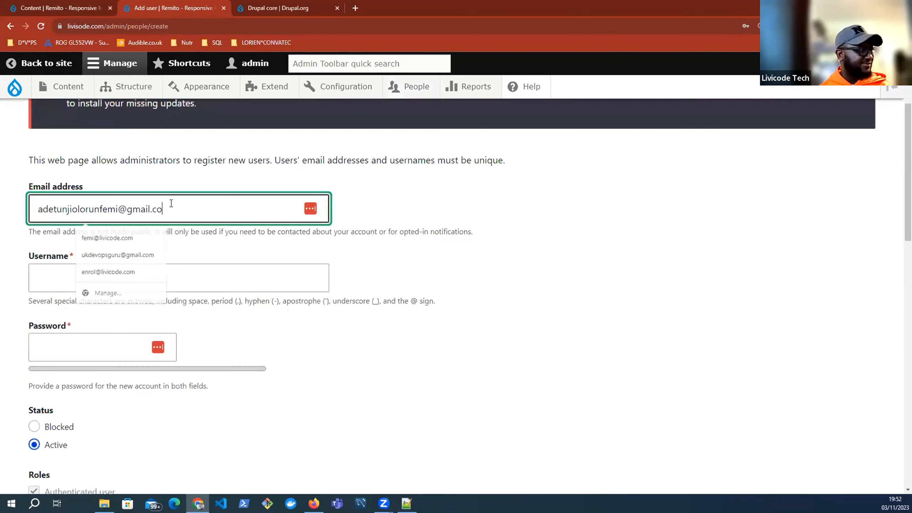
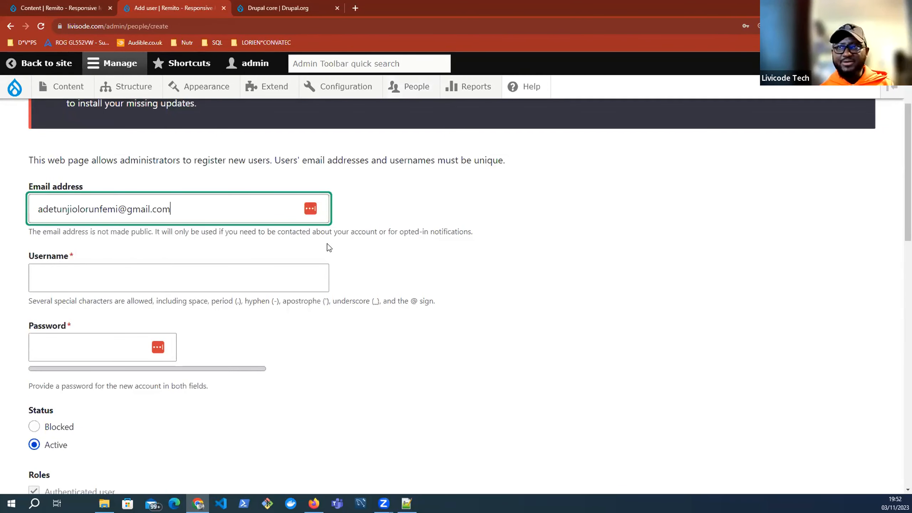
pyautogui.click(101, 280)
pyautogui.write('f')
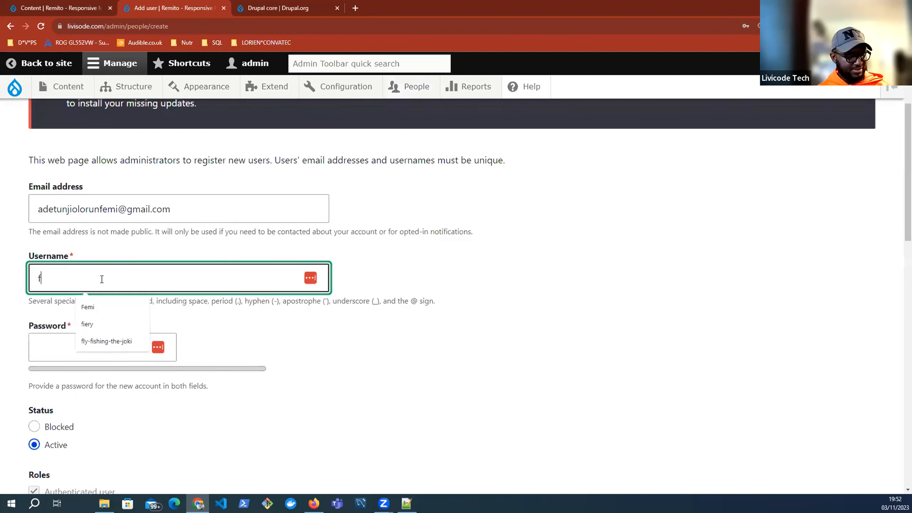
pyautogui.write('emi')
# Step: Fill Password and Confirm password with Chrome's suggested strong password
pyautogui.click(66, 352)
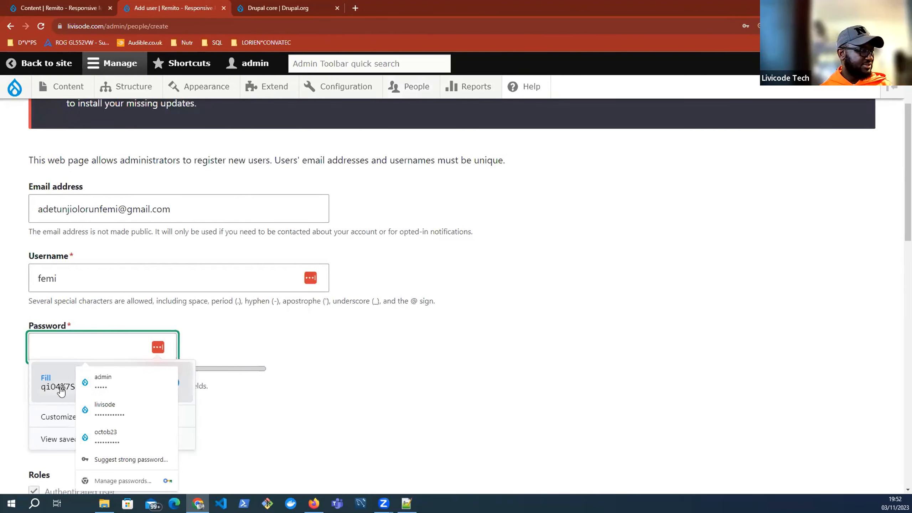
pyautogui.click(178, 383)
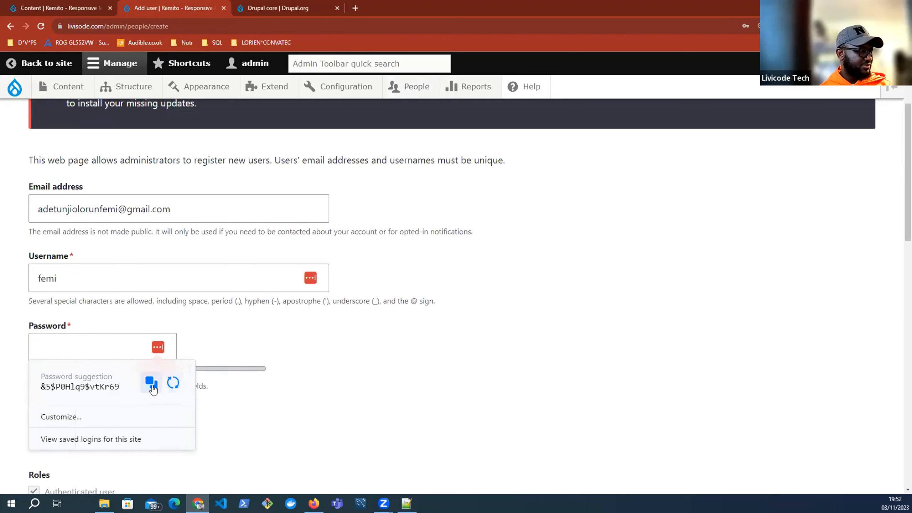
pyautogui.click(151, 382)
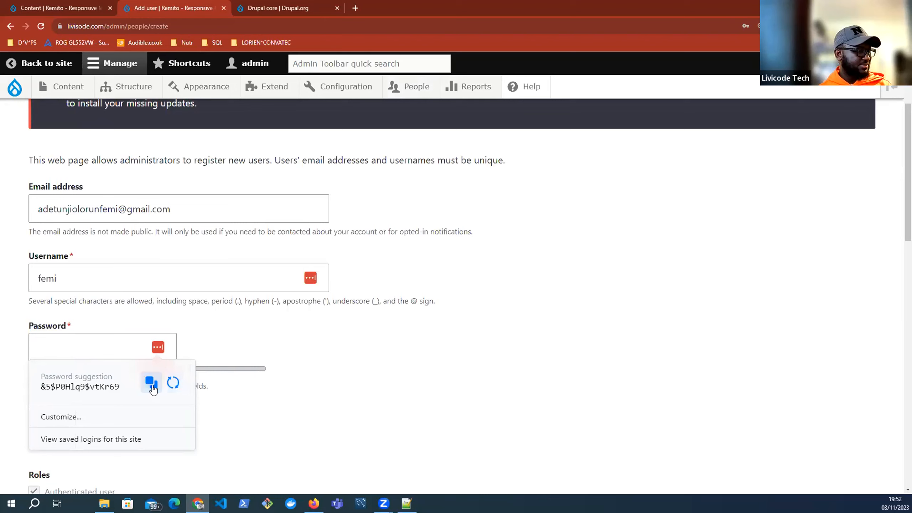
pyautogui.click(102, 387)
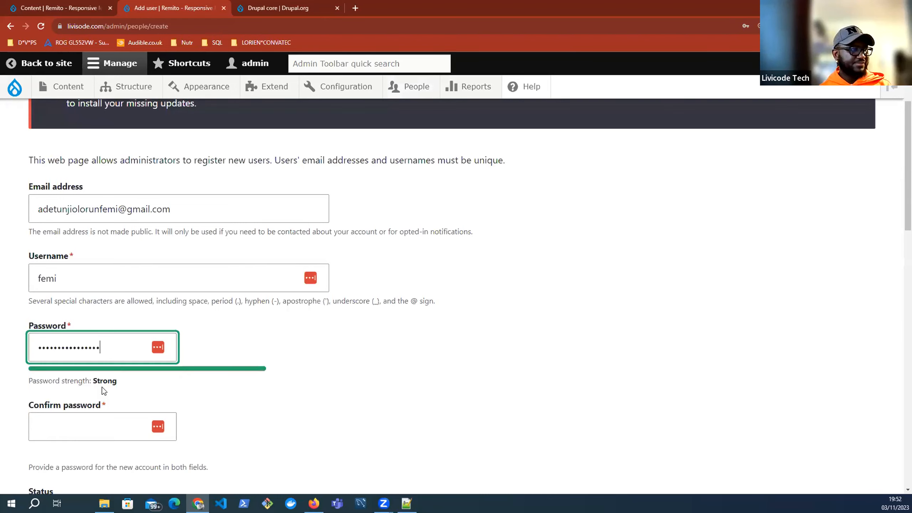
pyautogui.click(99, 426)
pyautogui.hotkey('ctrl', 'v')
# Step: Assign the Administrator role to the new user
pyautogui.scroll(-1, 271, 391)
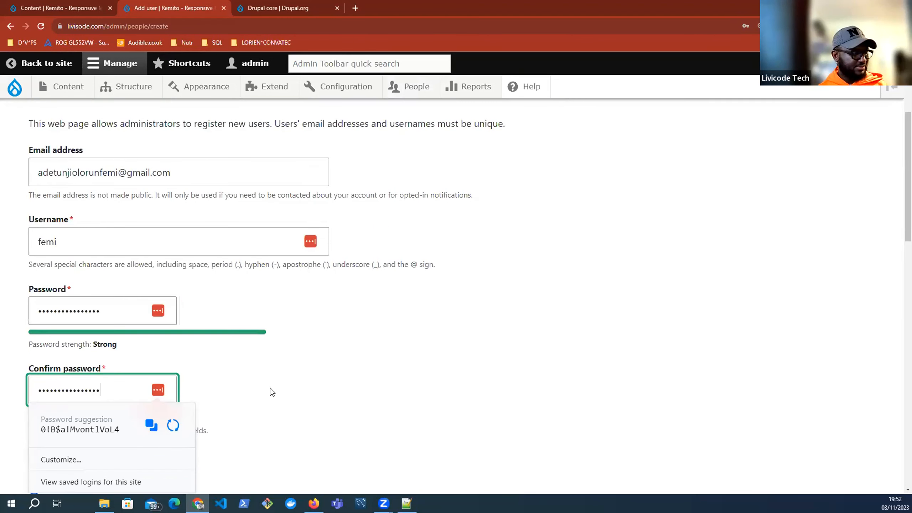
pyautogui.scroll(-5, 21, 202)
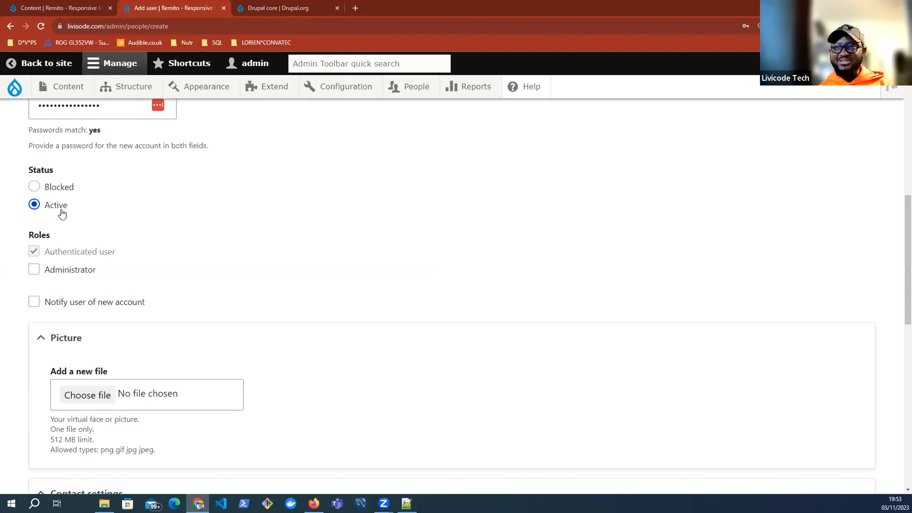
pyautogui.click(35, 269)
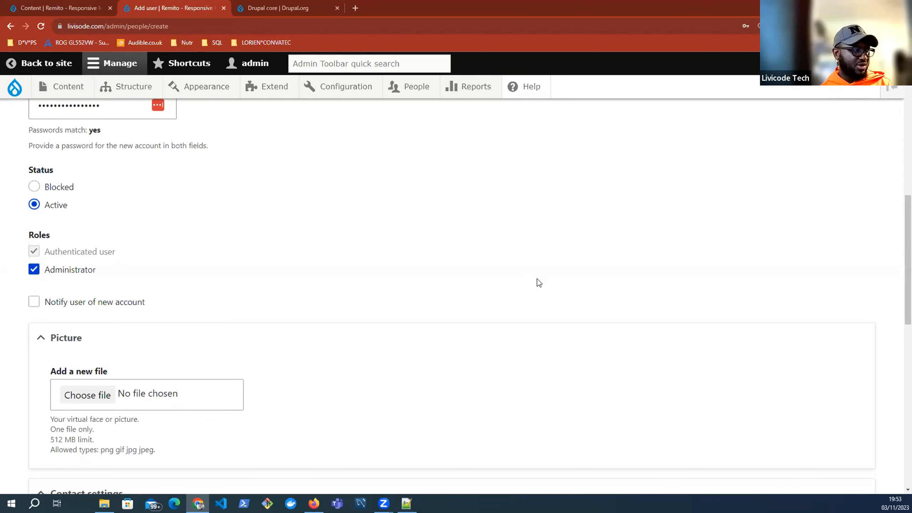
pyautogui.scroll(-4, 537, 280)
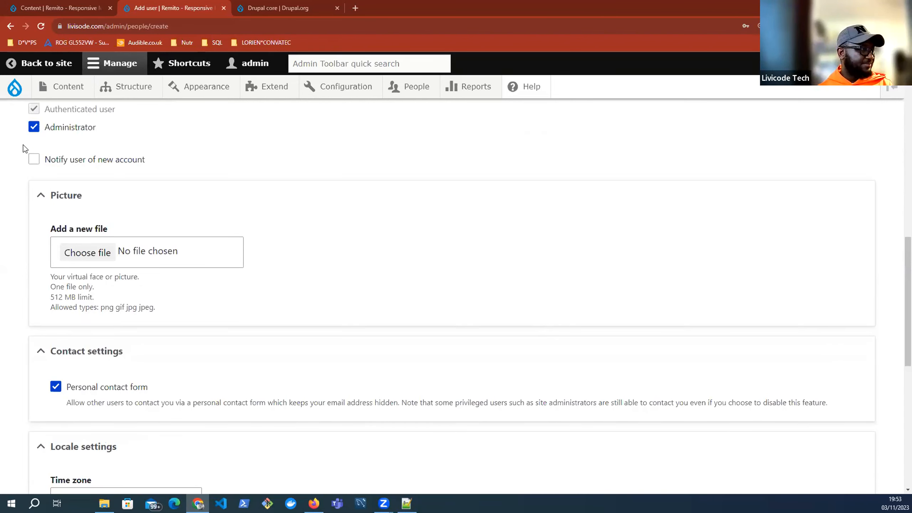
# Step: Tick notify user, collapse Picture and Contact settings, and set the time zone to London
pyautogui.click(32, 160)
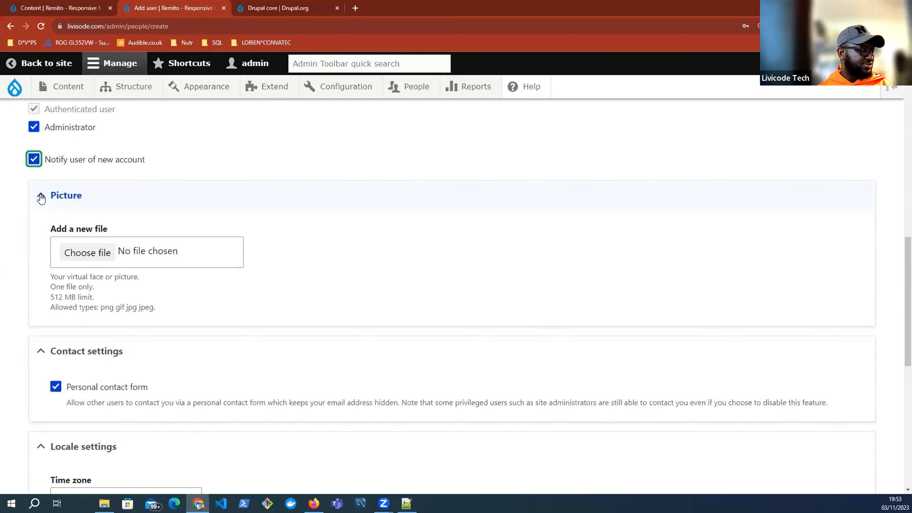
pyautogui.click(40, 195)
pyautogui.click(42, 234)
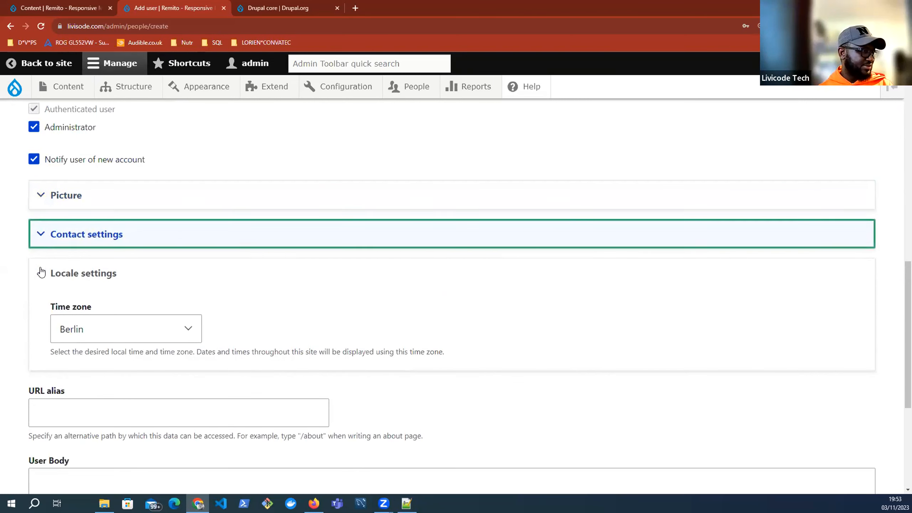
pyautogui.click(95, 330)
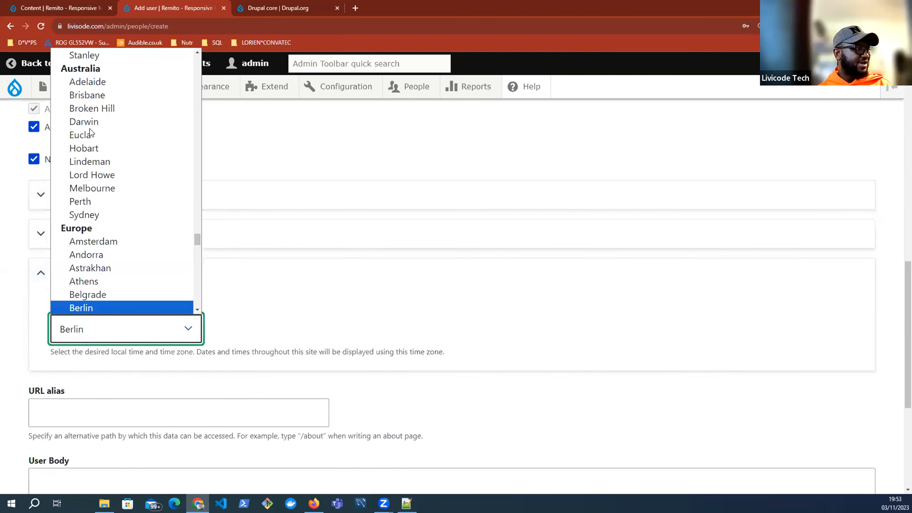
pyautogui.scroll(-8, 91, 133)
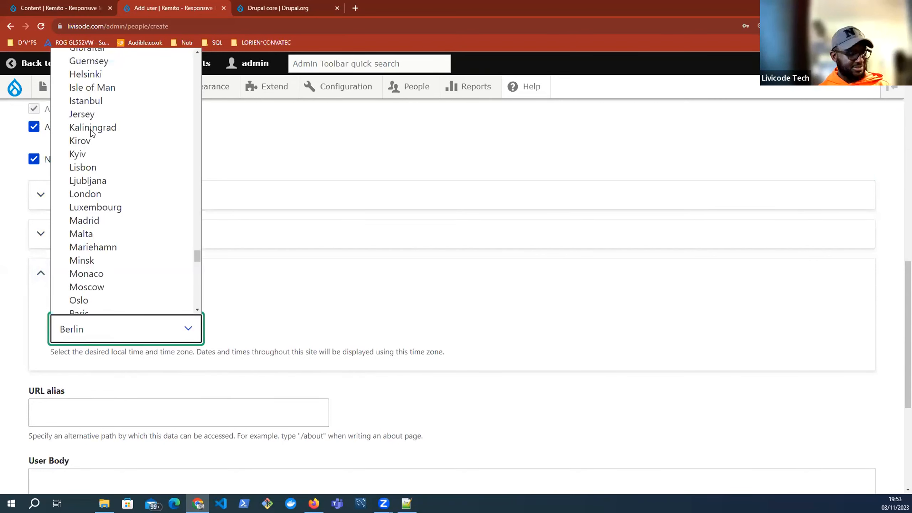
pyautogui.press('u')
pyautogui.press('u')
pyautogui.press('u')
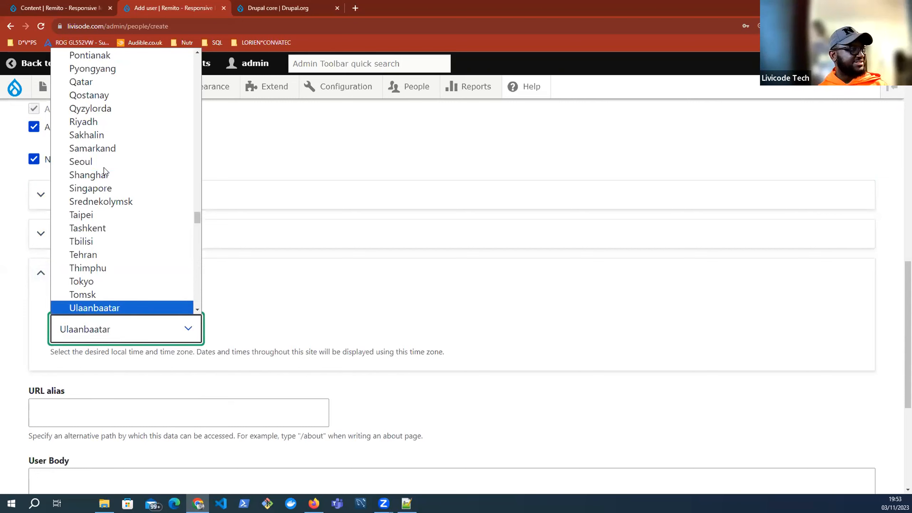
pyautogui.scroll(20, 98, 201)
pyautogui.press('l')
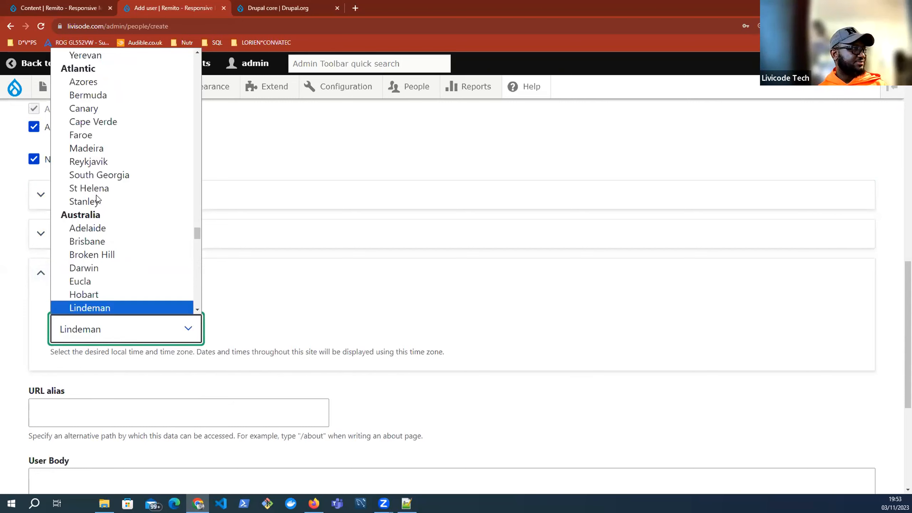
pyautogui.press('l')
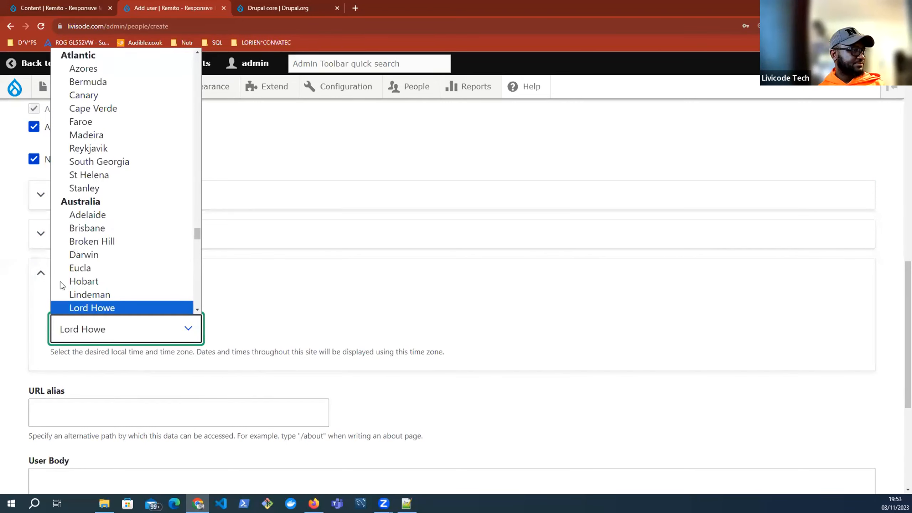
pyautogui.press('l')
pyautogui.press('l')
pyautogui.press('l')
pyautogui.press('Return')
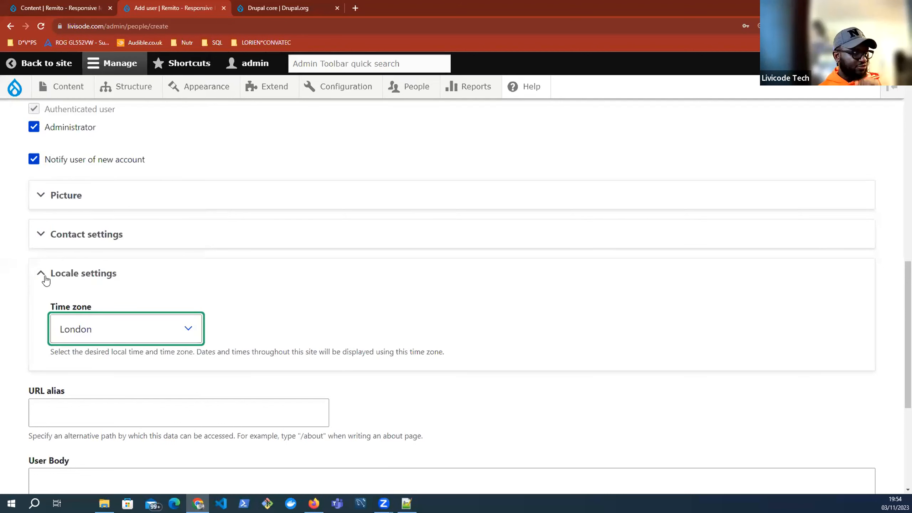
pyautogui.click(373, 284)
# Step: Enter the user's full name and submit Create new account
pyautogui.scroll(-4, 374, 288)
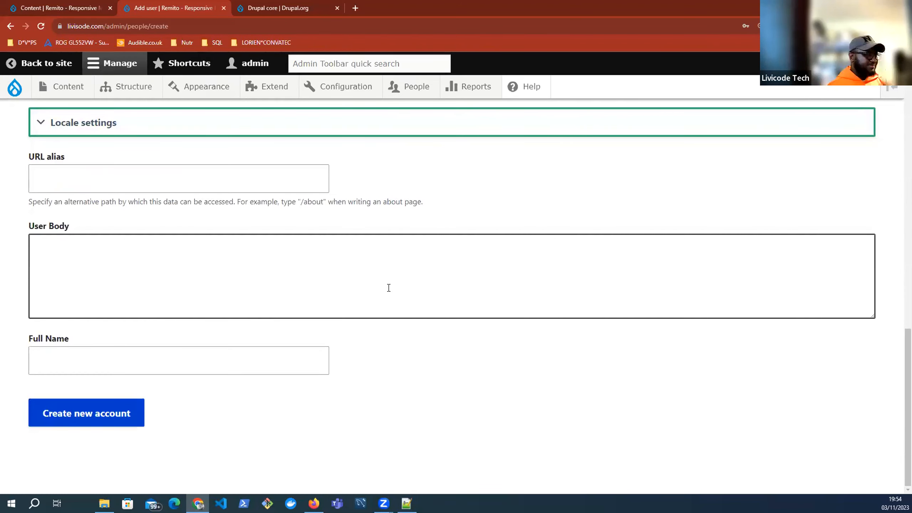
pyautogui.click(172, 360)
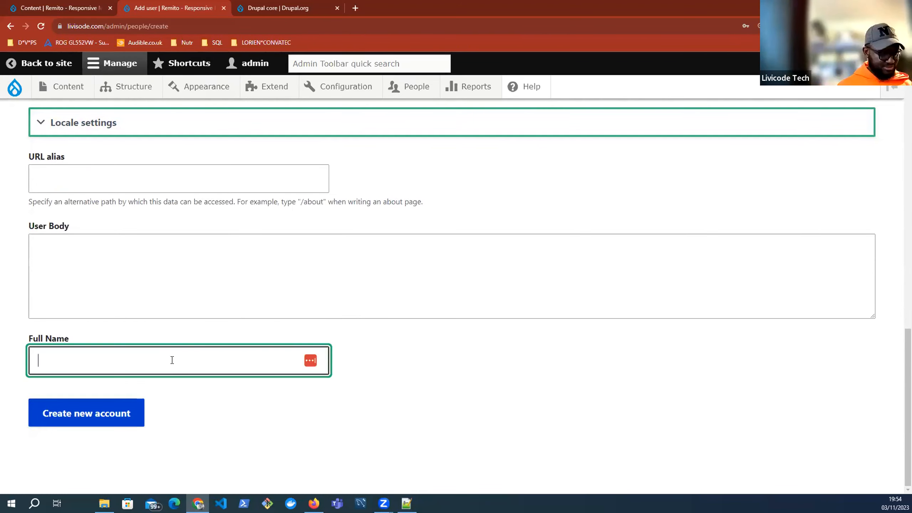
pyautogui.write('Femi A')
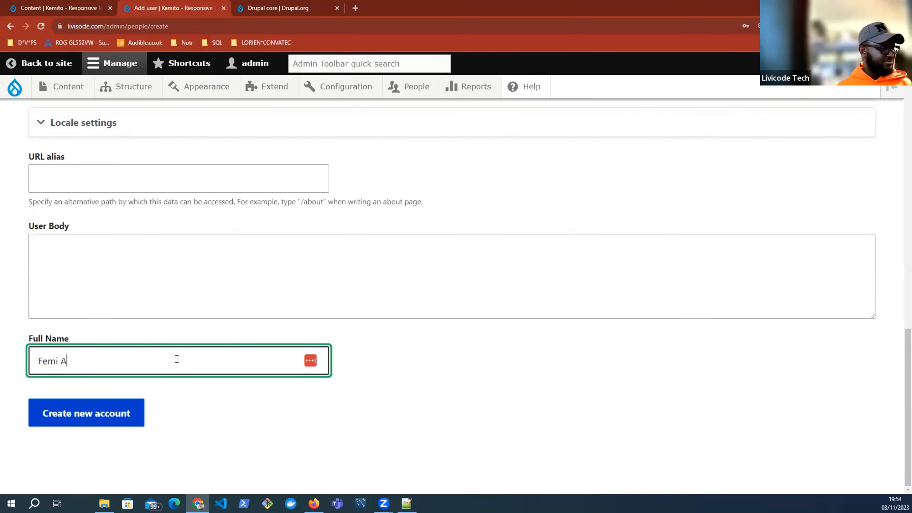
pyautogui.click(112, 413)
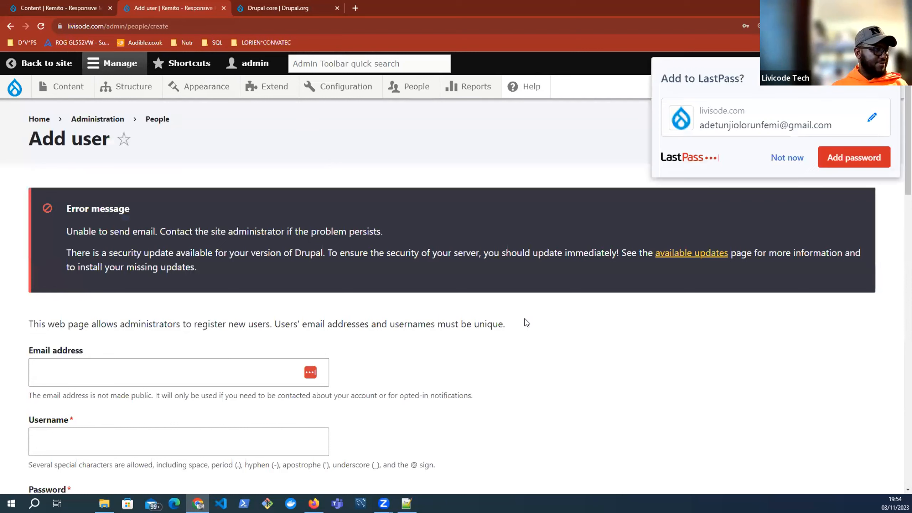
# Step: Dismiss the LastPass save prompt, highlight the 'Unable to send email' error, and select the admin URL
pyautogui.click(785, 159)
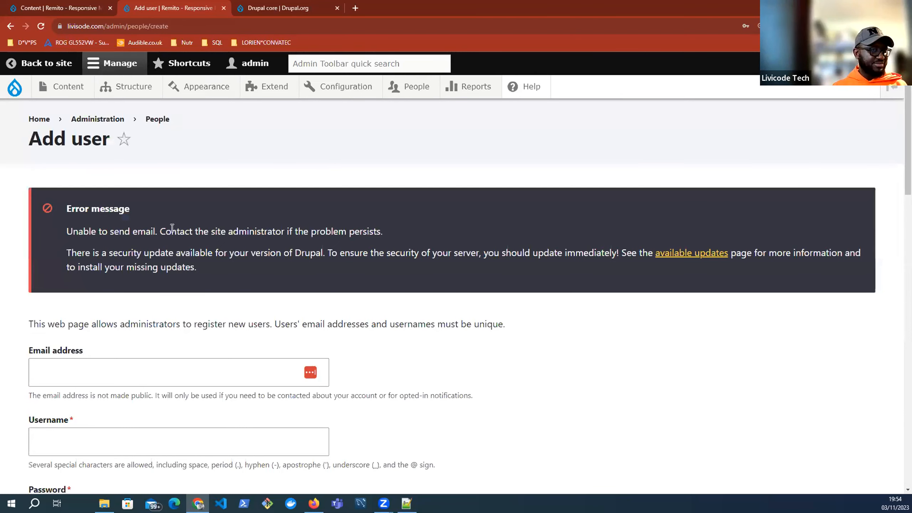
pyautogui.moveTo(382, 231); pyautogui.dragTo(67, 234)
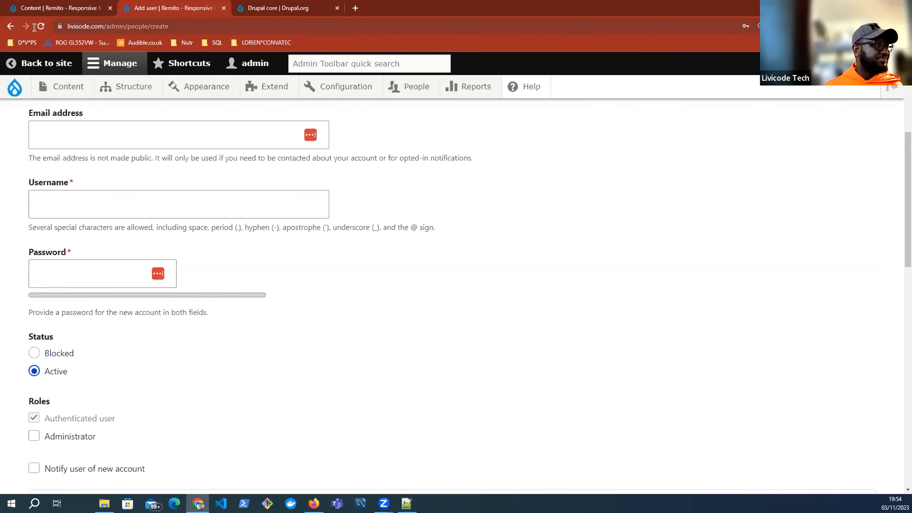
pyautogui.click(149, 26)
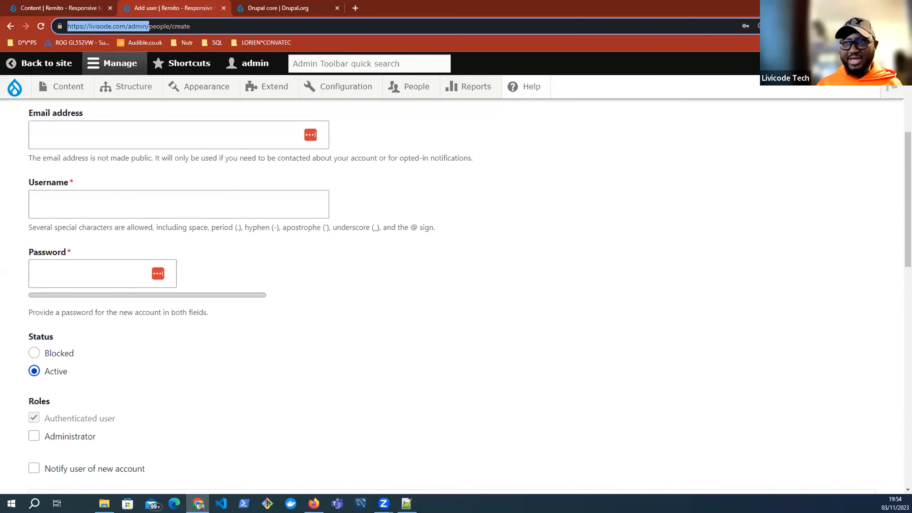
pyautogui.moveTo(67, 26); pyautogui.dragTo(148, 26)
pyautogui.press('Escape')
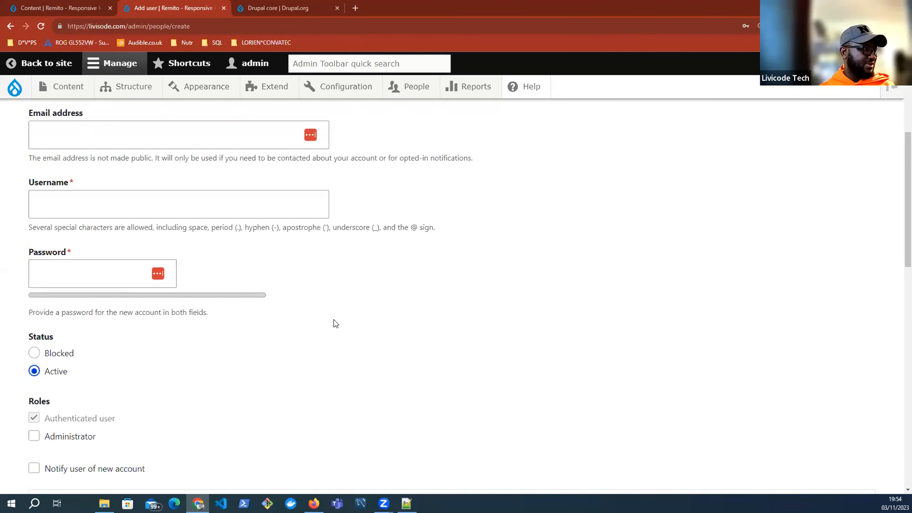
pyautogui.scroll(5, 195, 280)
pyautogui.scroll(-2, 195, 280)
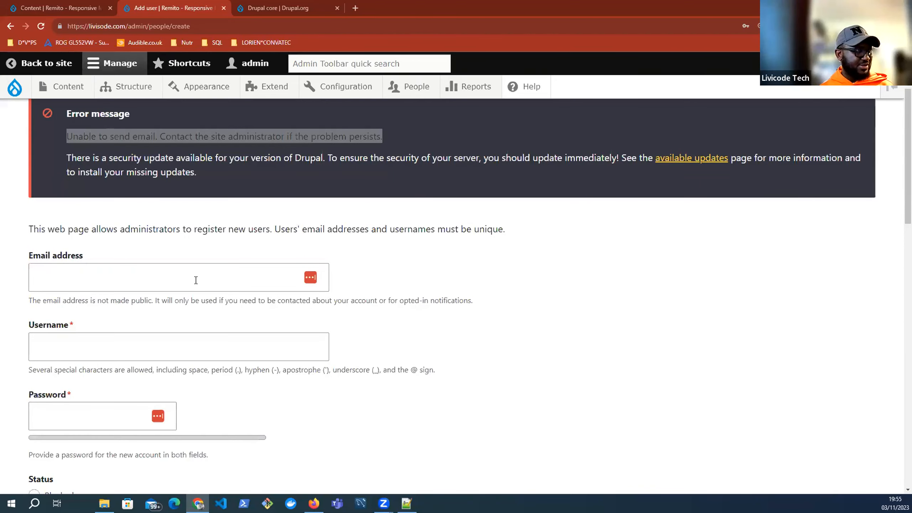
# Step: Paste the new user's saved email address and enter their username
pyautogui.click(196, 280)
pyautogui.hotkey('ctrl', 'v')
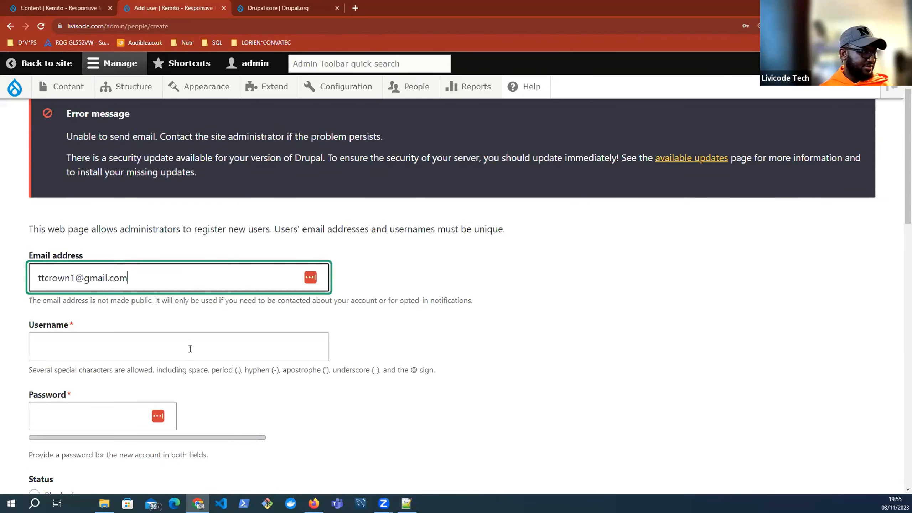
pyautogui.click(190, 348)
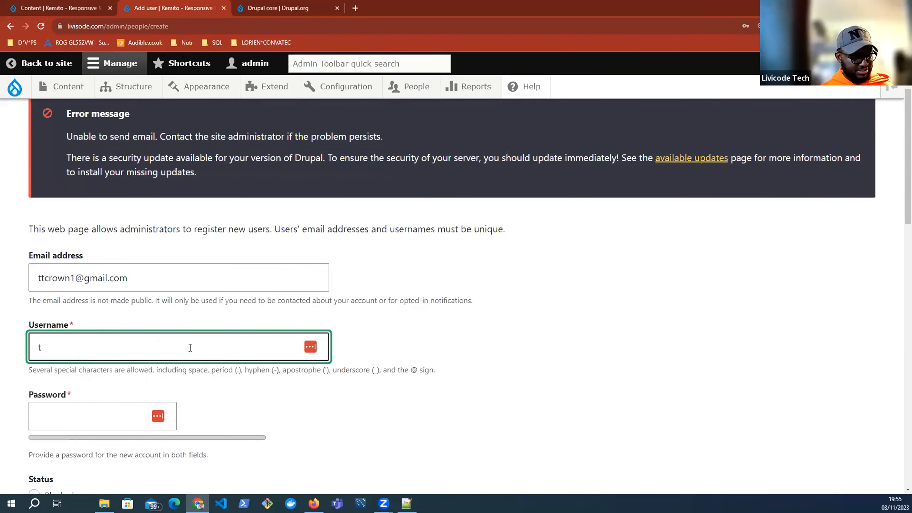
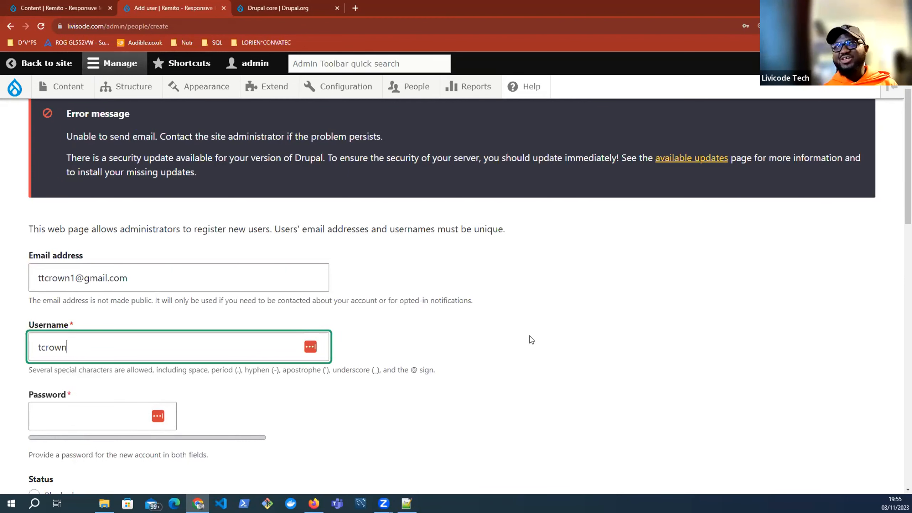
pyautogui.click(530, 336)
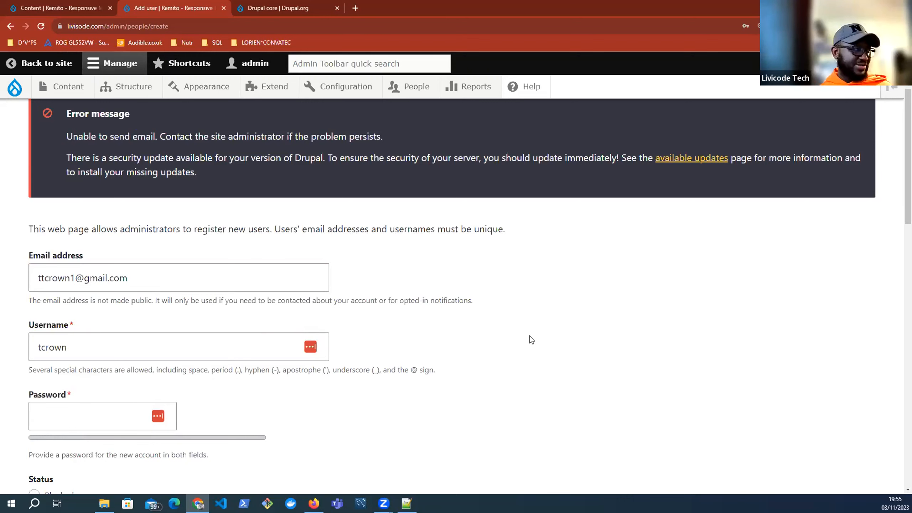
# Step: Use the suggested strong password and paste it into the confirmation field
pyautogui.scroll(-3, 86, 234)
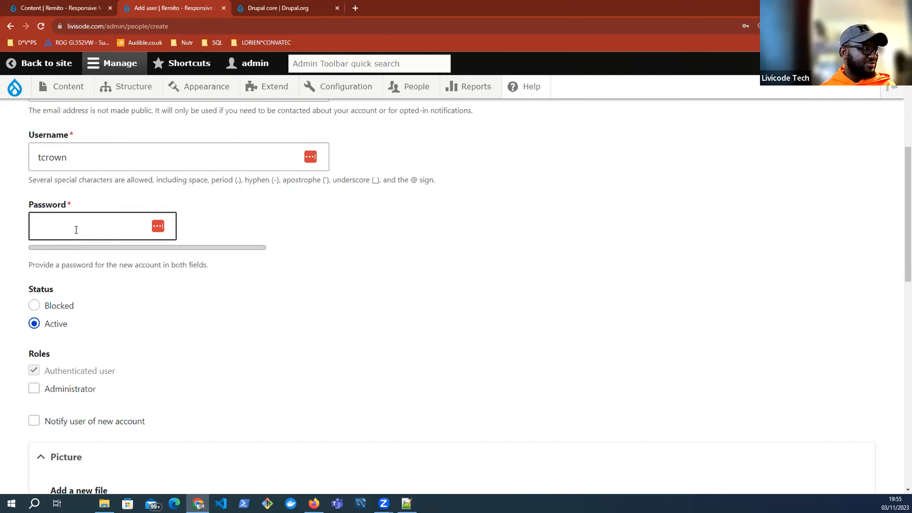
pyautogui.click(76, 229)
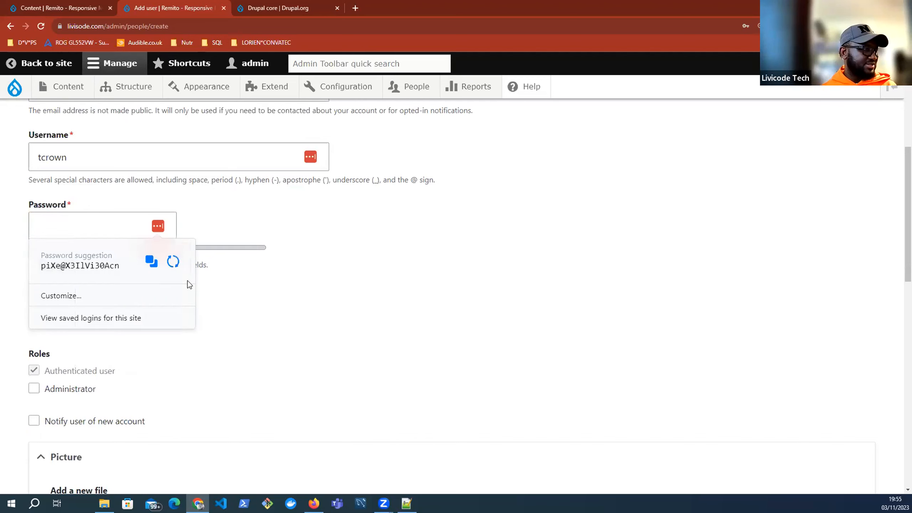
pyautogui.click(151, 261)
pyautogui.click(109, 266)
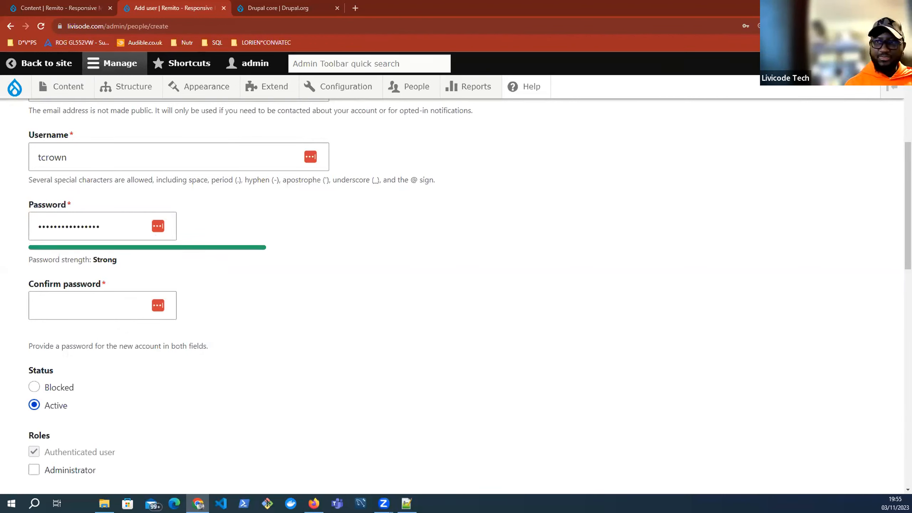
pyautogui.click(67, 302)
pyautogui.hotkey('ctrl', 'v')
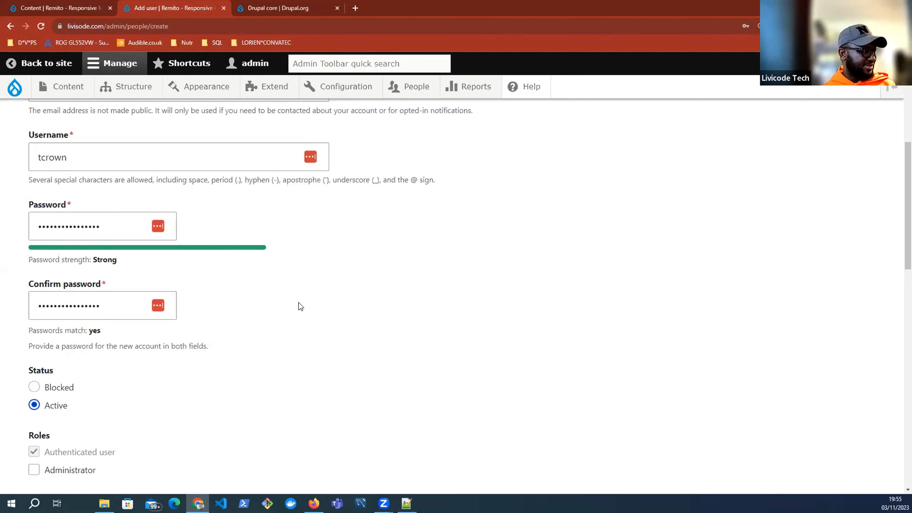
# Step: Give the user the Administrator role and enable new-account notification
pyautogui.scroll(-3, 143, 341)
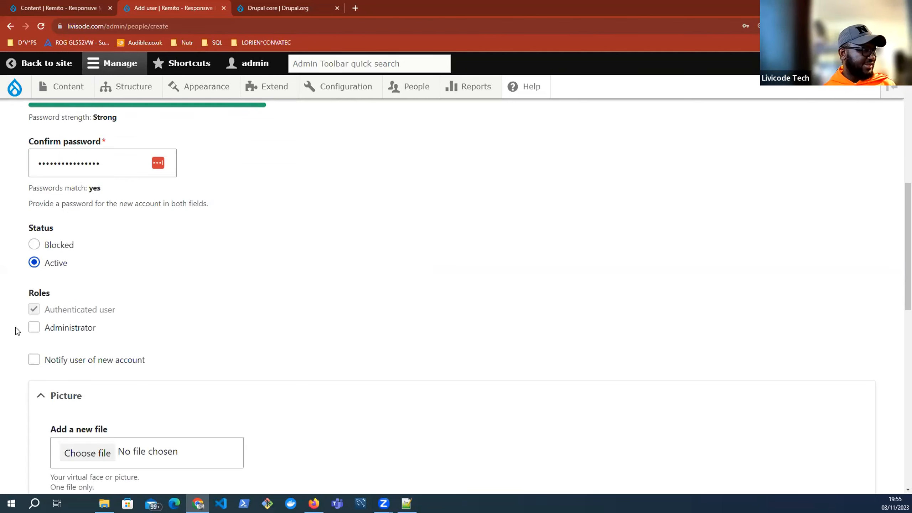
pyautogui.click(33, 326)
pyautogui.scroll(-3, 39, 234)
pyautogui.press('Tab')
pyautogui.press('space')
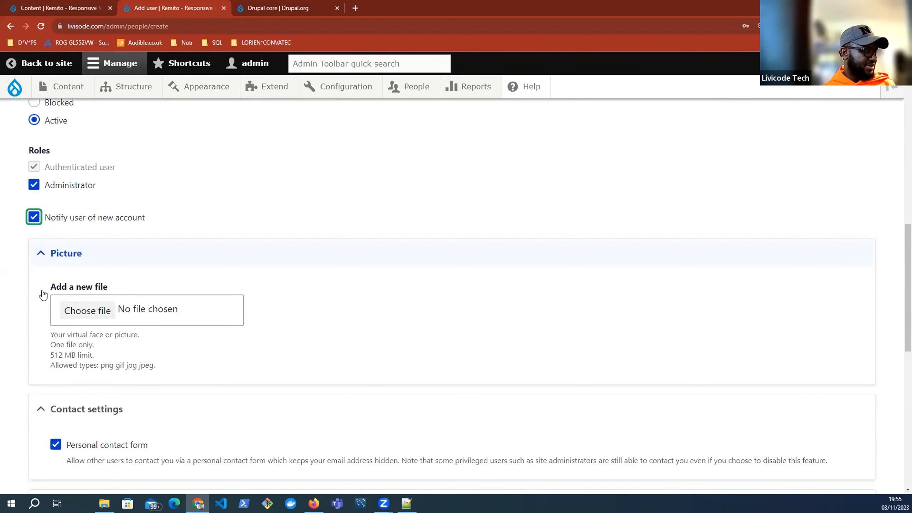
pyautogui.press('Tab')
pyautogui.press('Return')
pyautogui.press('Tab')
pyautogui.press('Return')
pyautogui.scroll(-4, 107, 206)
# Step: Set the new user's time zone to London
pyautogui.click(109, 207)
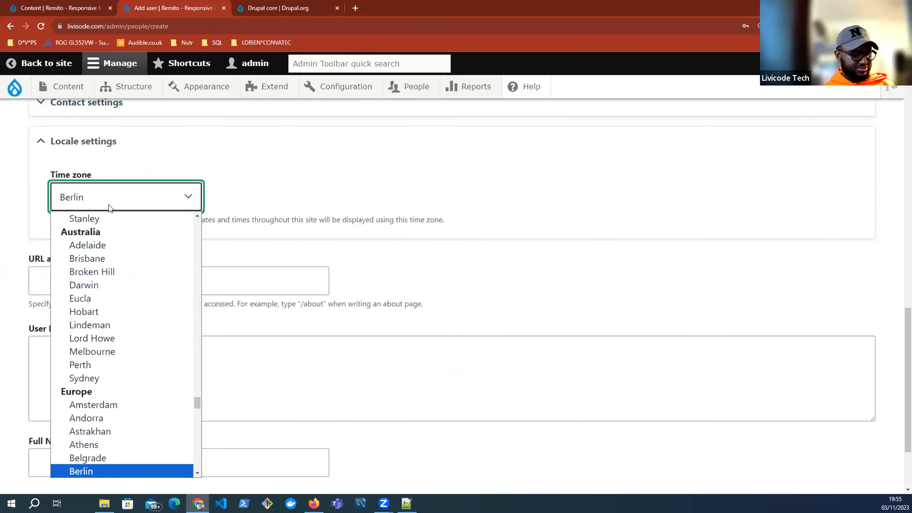
pyautogui.write('lo')
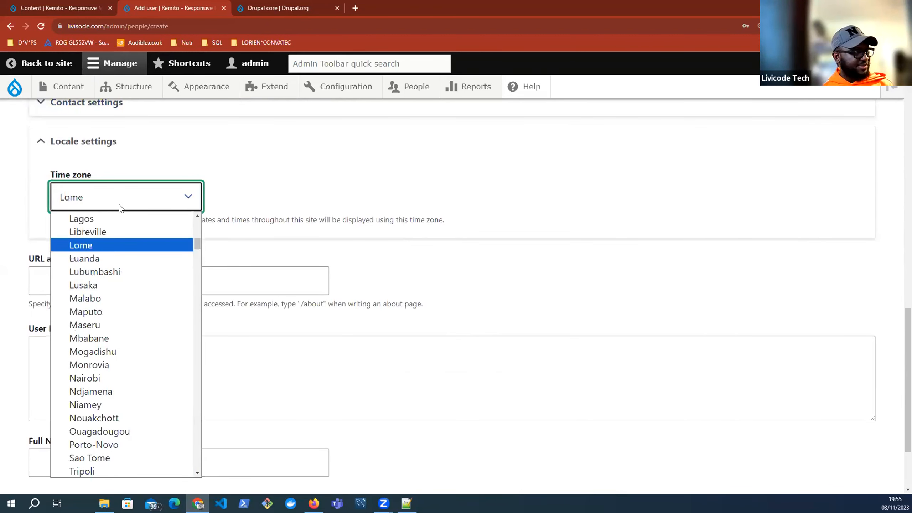
pyautogui.press('Down')
pyautogui.scroll(3, 96, 307)
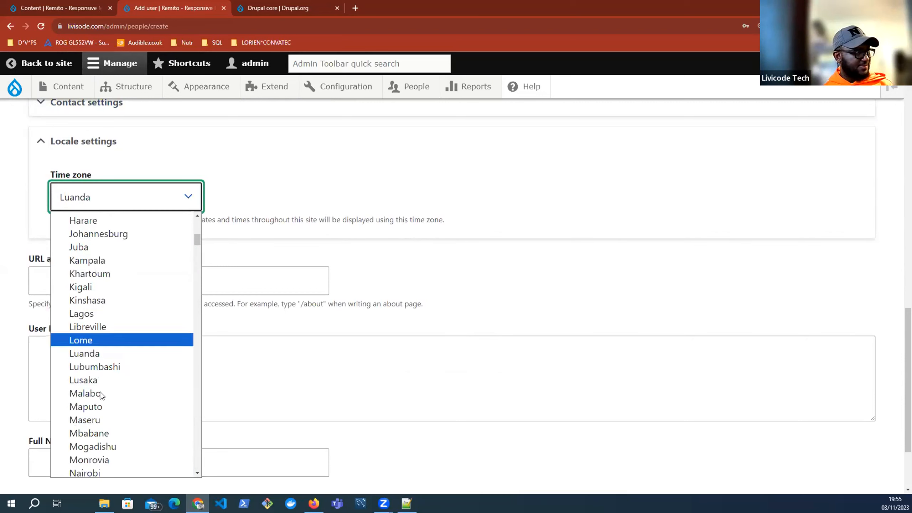
pyautogui.write('la')
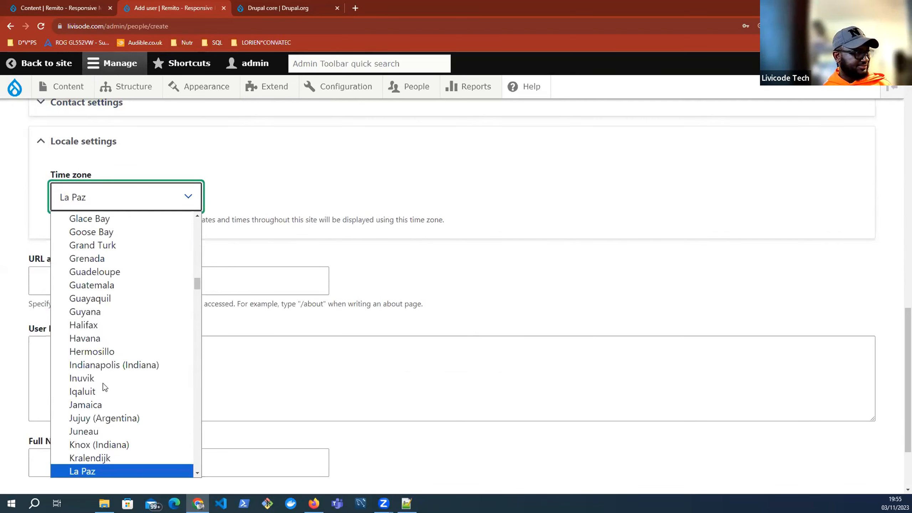
pyautogui.press('l')
pyautogui.press('l')
pyautogui.press('l')
pyautogui.press('l')
pyautogui.press('l')
pyautogui.press('l')
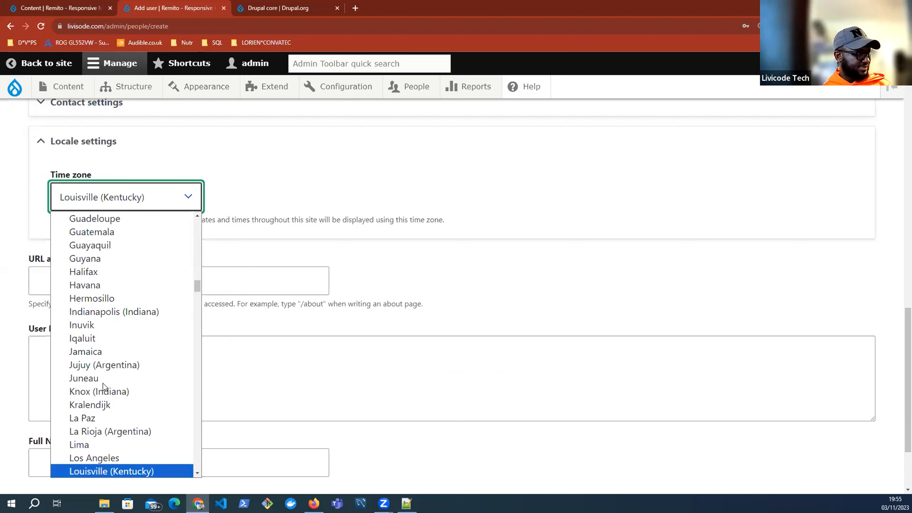
pyautogui.press('l')
pyautogui.press('l')
pyautogui.press('l')
pyautogui.press('l')
pyautogui.press('l')
pyautogui.press('l')
pyautogui.press('l')
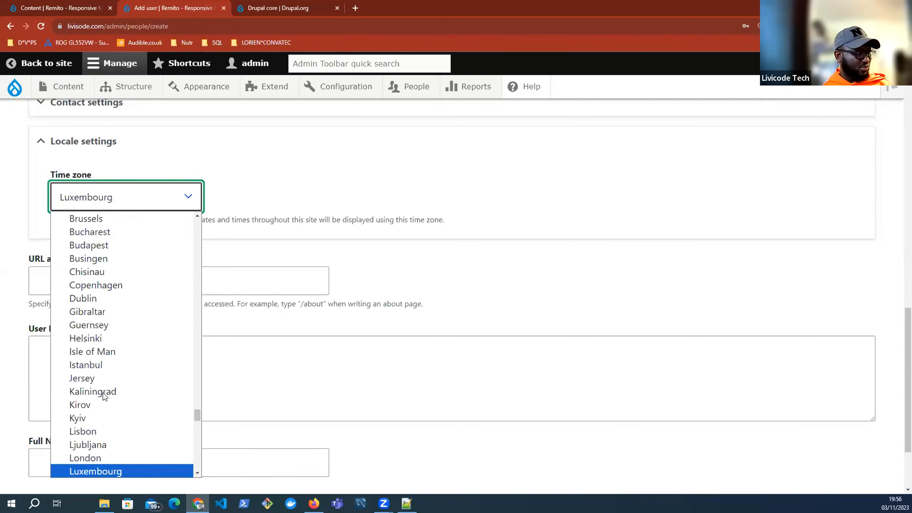
pyautogui.scroll(3, 113, 332)
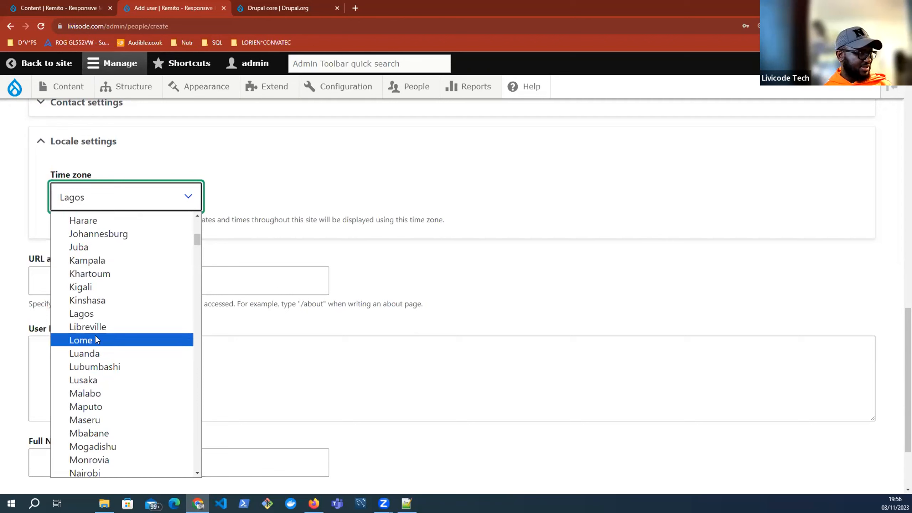
pyautogui.press('l')
pyautogui.press('a')
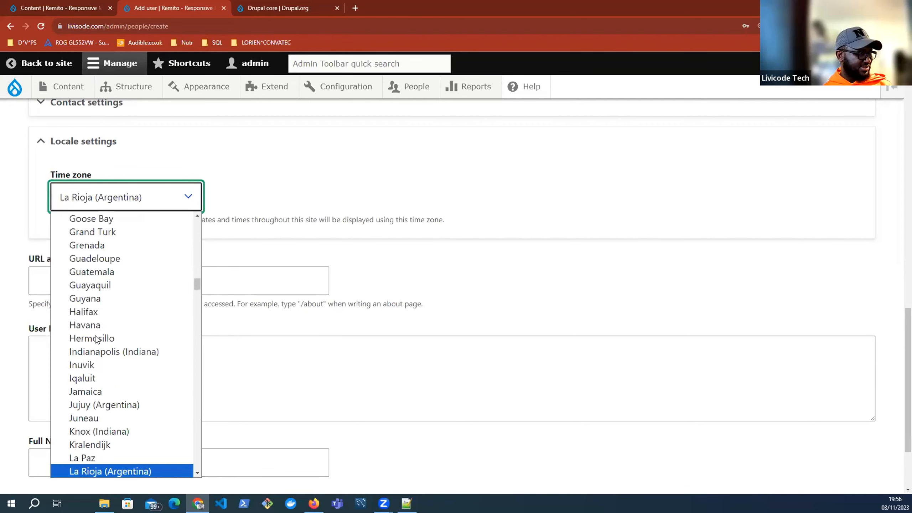
pyautogui.press('l')
pyautogui.press('l')
pyautogui.press('l')
pyautogui.press('l')
pyautogui.press('l')
pyautogui.press('l')
pyautogui.press('l')
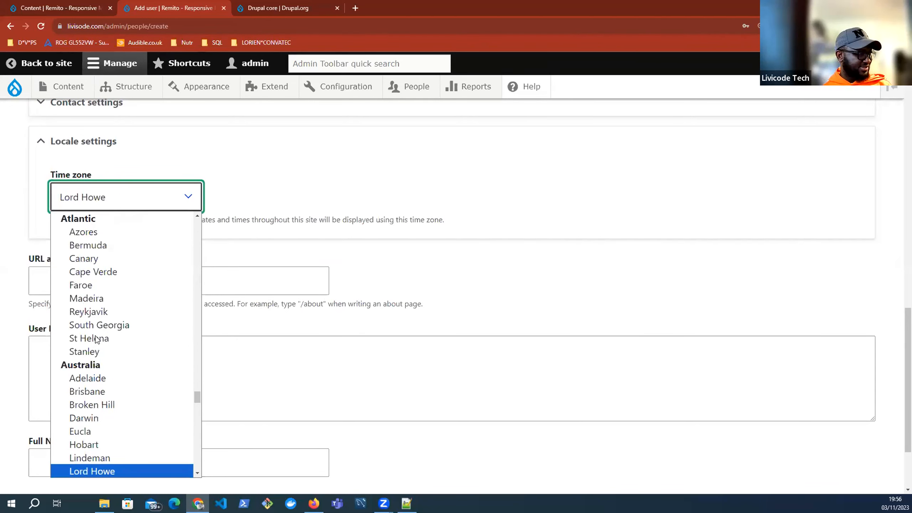
pyautogui.press('l')
pyautogui.press('l')
pyautogui.press('l')
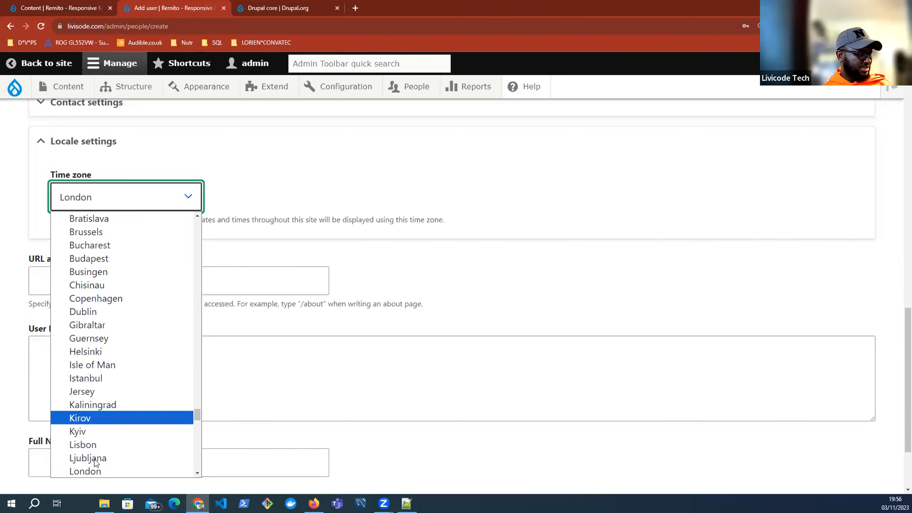
pyautogui.click(95, 469)
pyautogui.scroll(-2, 103, 326)
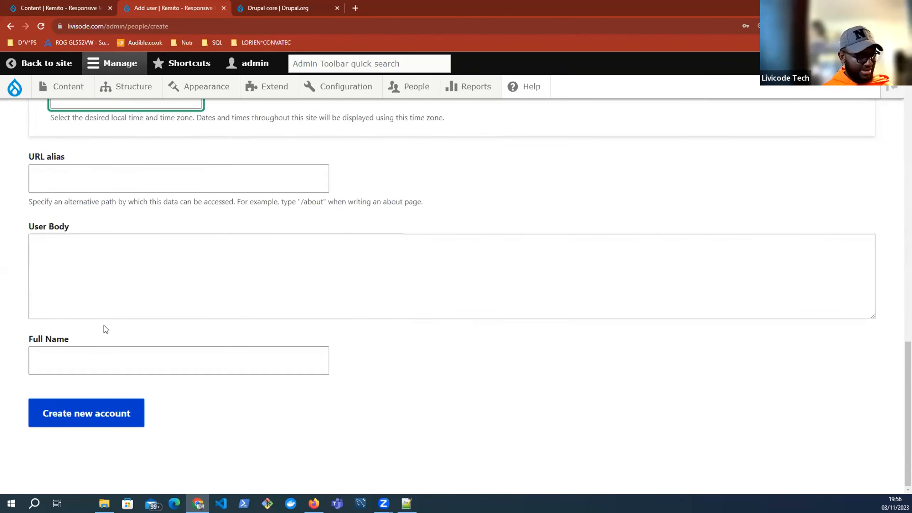
# Step: Enter the user's full name, correct its misspelled ending, and submit the form
pyautogui.press('Tab')
pyautogui.press('Tab')
pyautogui.press('Tab')
pyautogui.write('Tc')
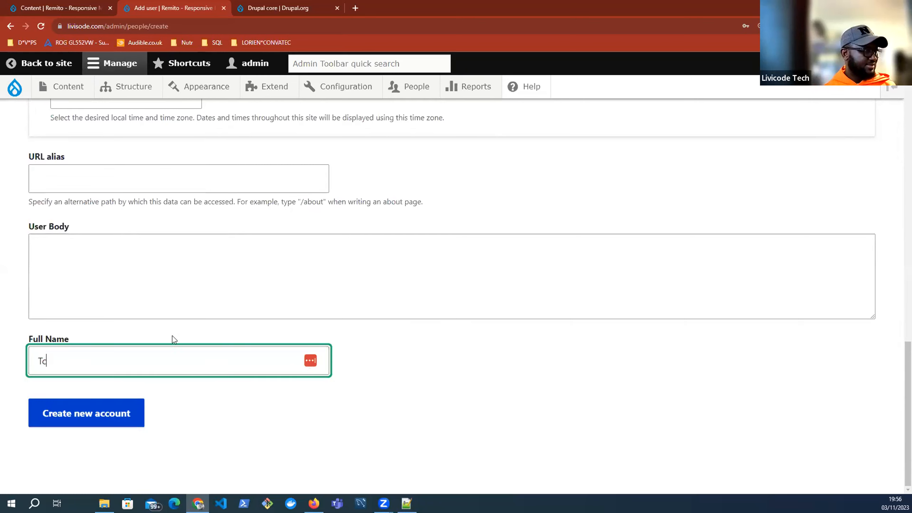
pyautogui.write('rwon')
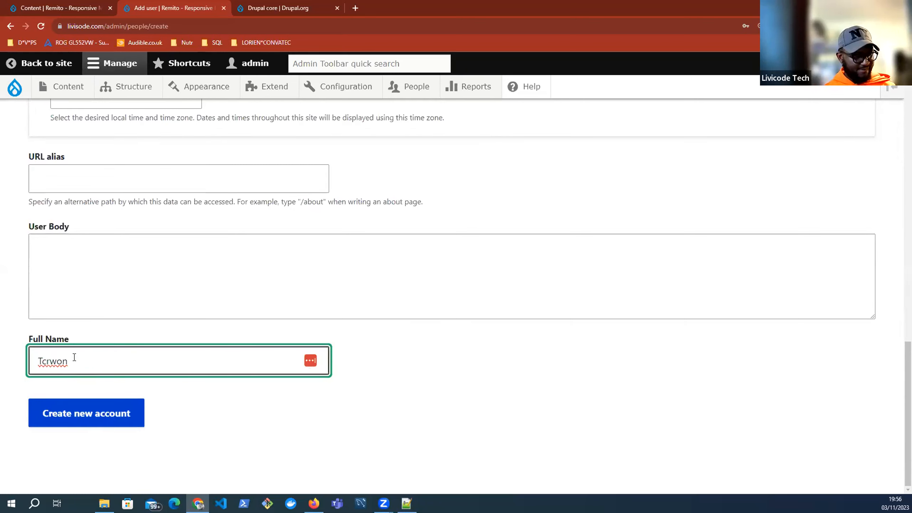
pyautogui.press('BackSpace')
pyautogui.press('BackSpace')
pyautogui.press('BackSpace')
pyautogui.write('own')
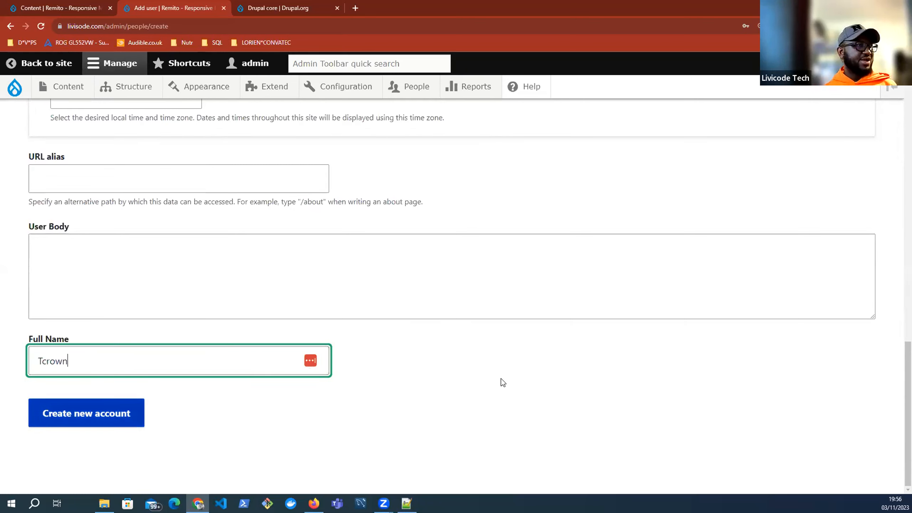
pyautogui.press('Return')
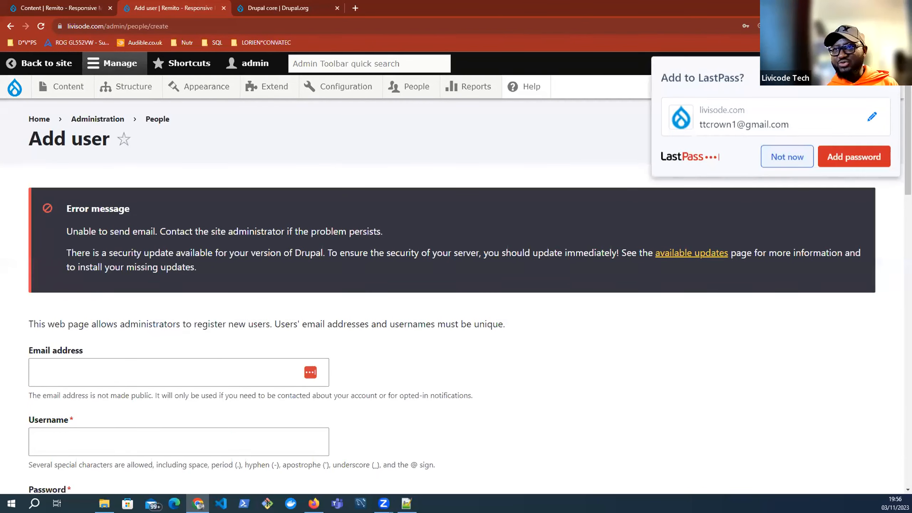
# Step: Dismiss the LastPass save-password prompt with 'Not now'
pyautogui.click(787, 157)
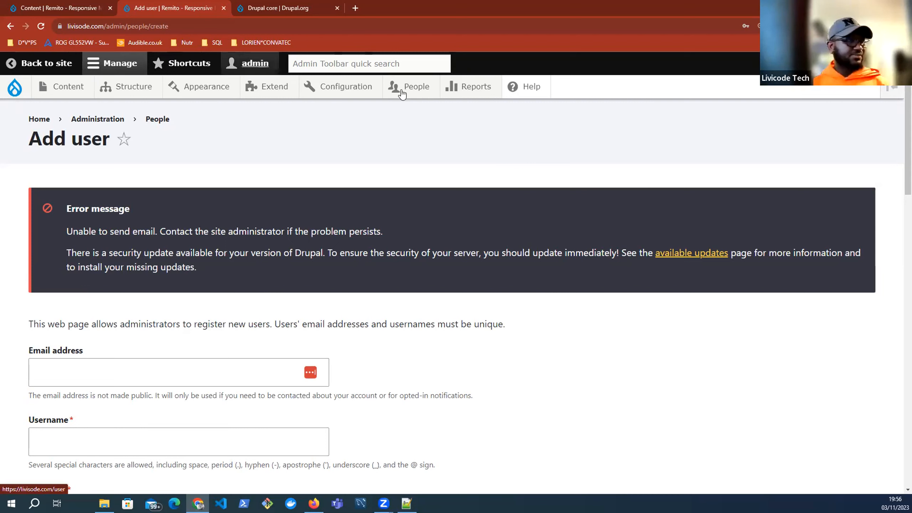
pyautogui.moveTo(409, 90)
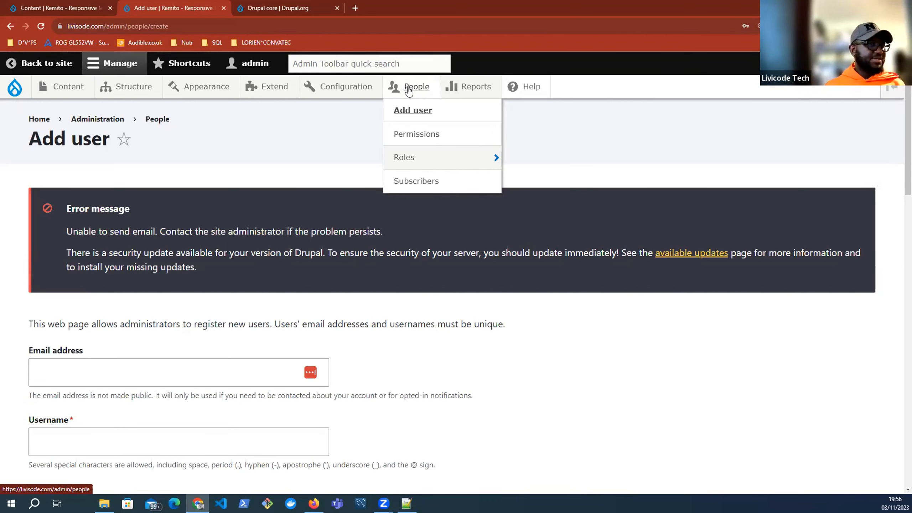
pyautogui.moveTo(65, 90)
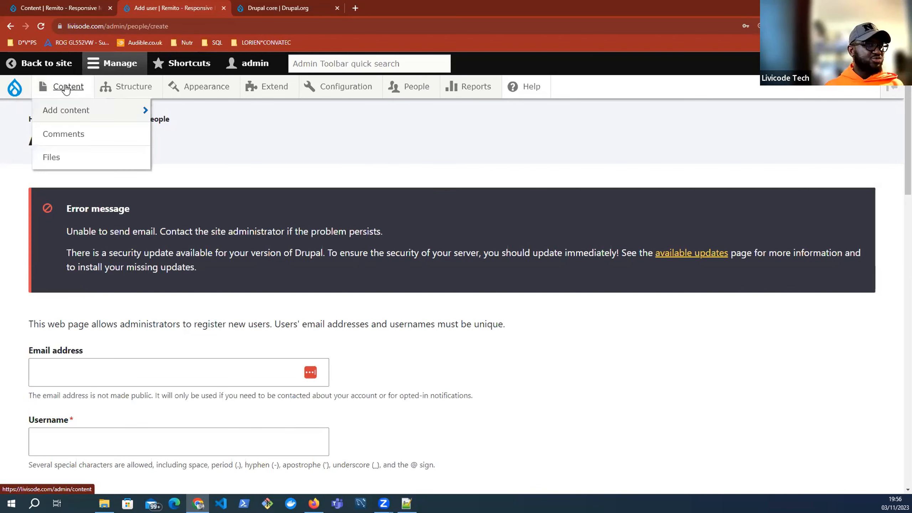
# Step: Show the Content admin list and close the Drupal.org core releases tab
pyautogui.click(66, 90)
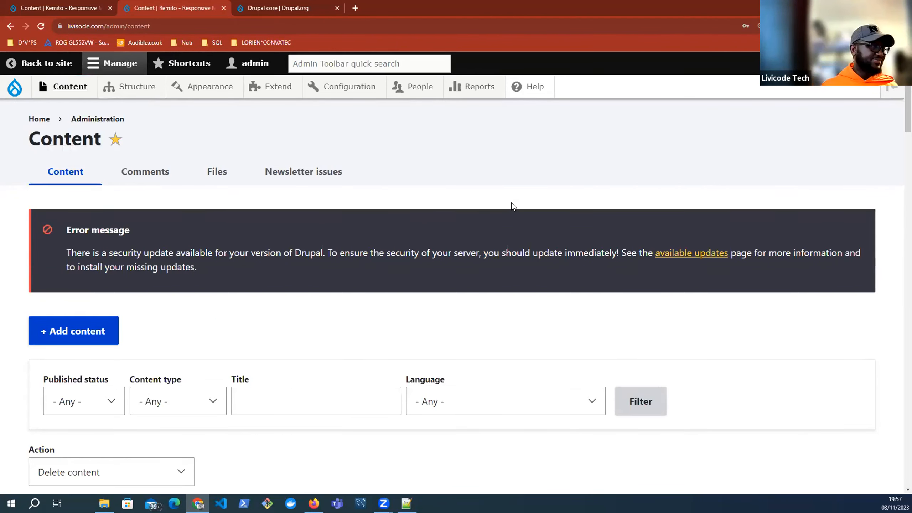
pyautogui.scroll(-5, 513, 207)
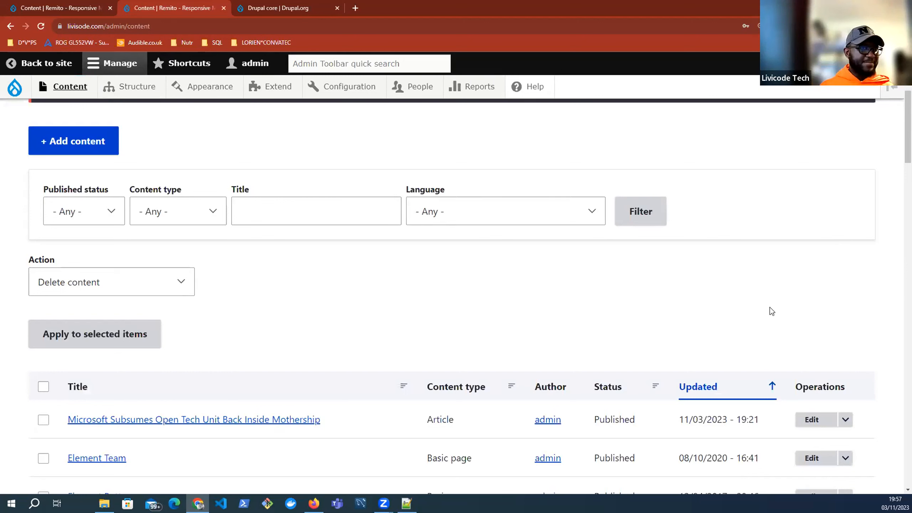
pyautogui.click(290, 10)
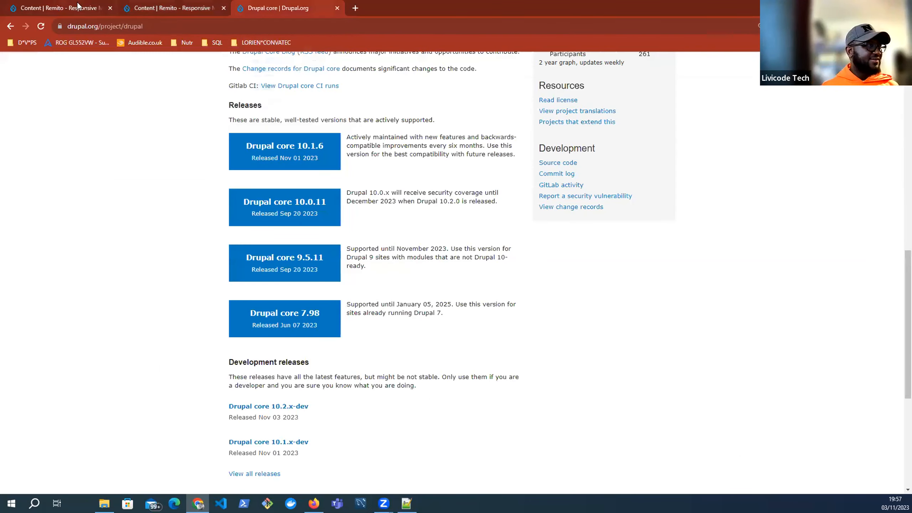
pyautogui.click(196, 9)
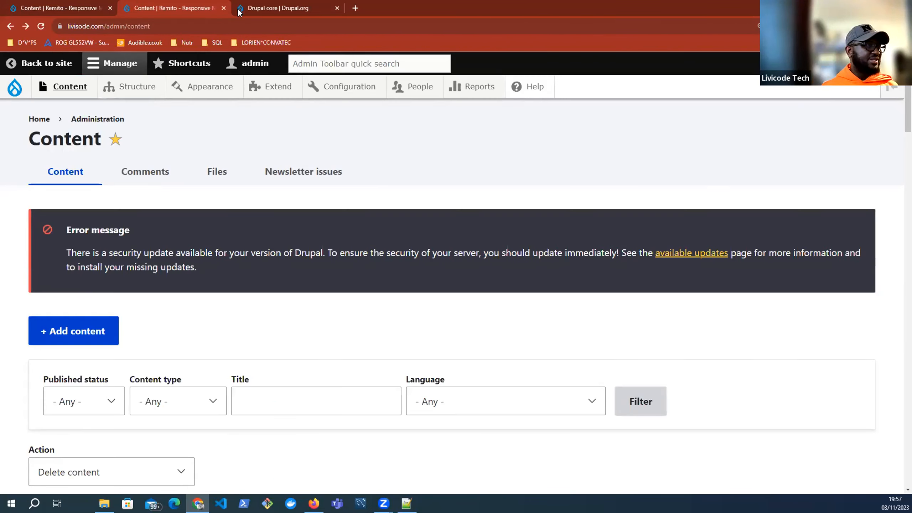
pyautogui.click(337, 8)
pyautogui.scroll(-5, 510, 214)
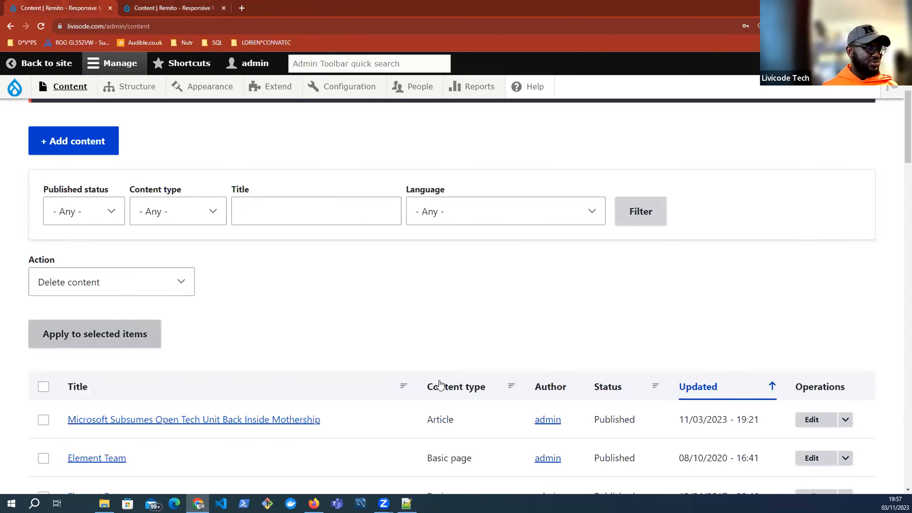
pyautogui.click(192, 9)
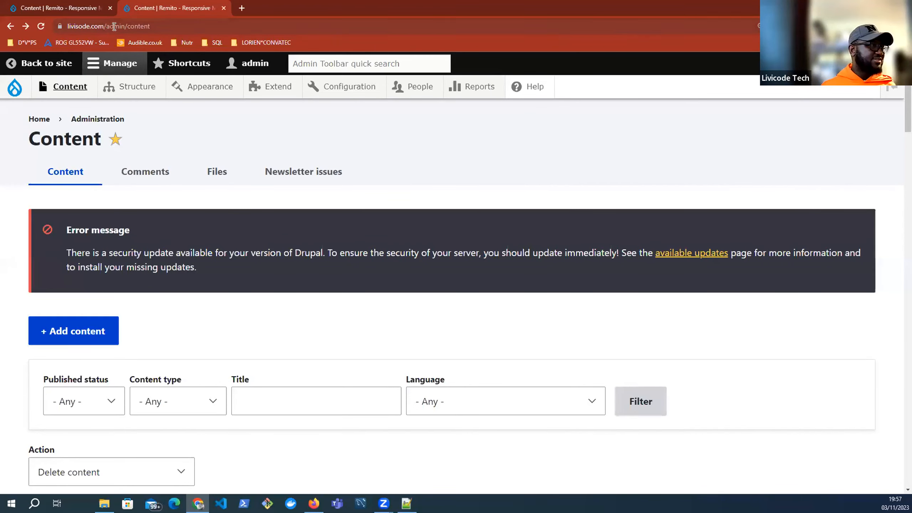
# Step: Remove 'admin/content' from the second tab's address to load the site homepage
pyautogui.moveTo(109, 26); pyautogui.dragTo(228, 31)
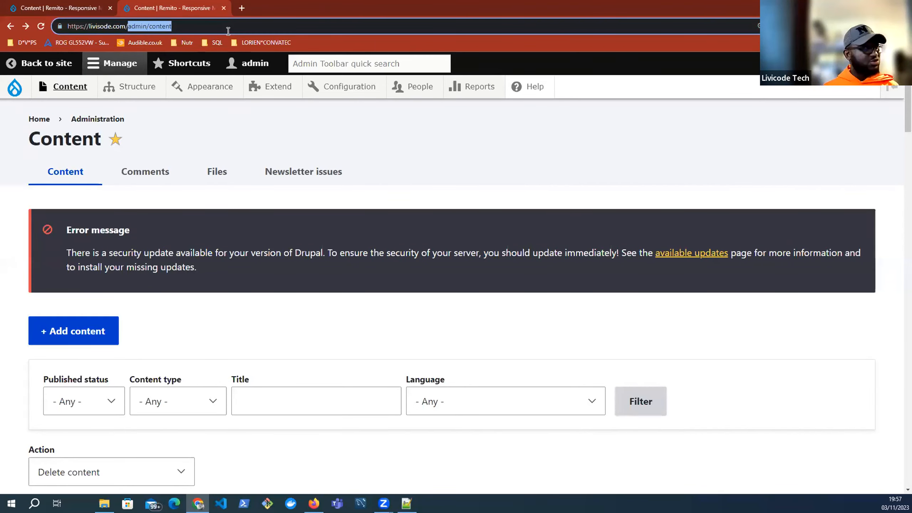
pyautogui.press('BackSpace')
pyautogui.press('Return')
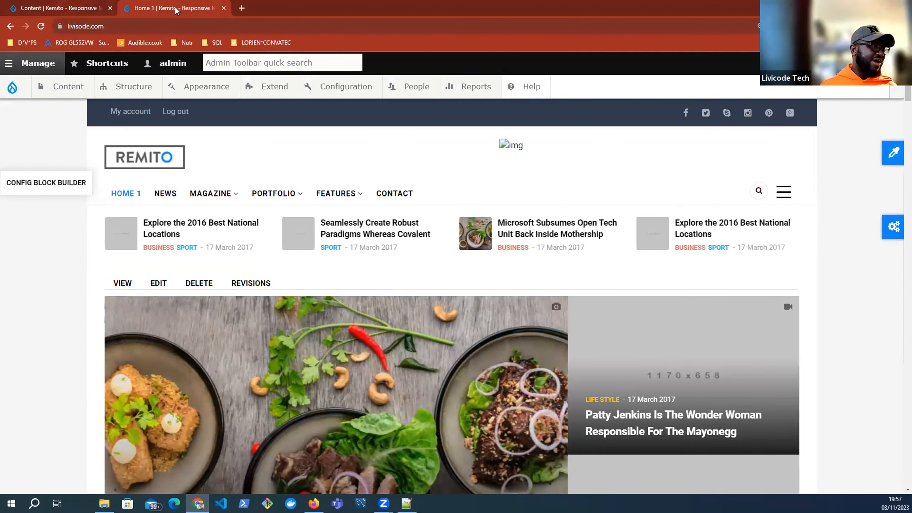
# Step: Compare the Content admin list with the Home 1 homepage, scrolling the front page
pyautogui.click(59, 7)
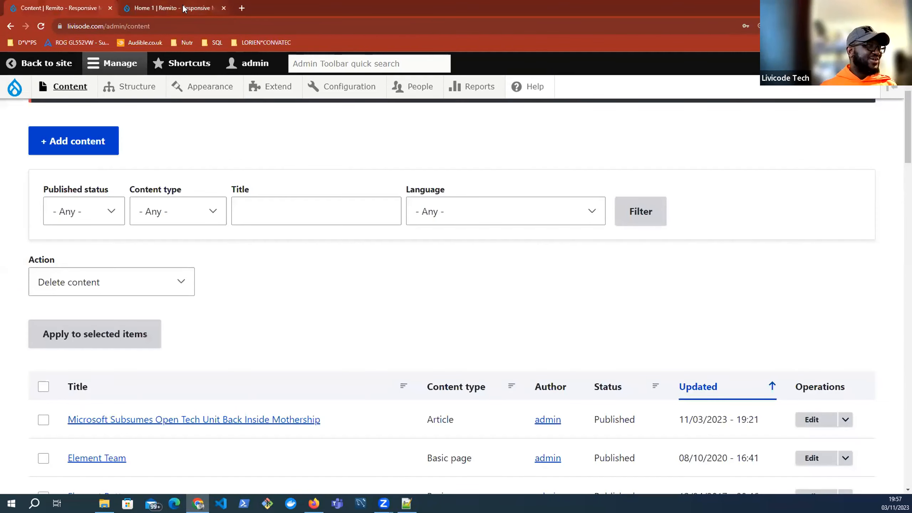
pyautogui.hotkey('ctrl', 'Tab')
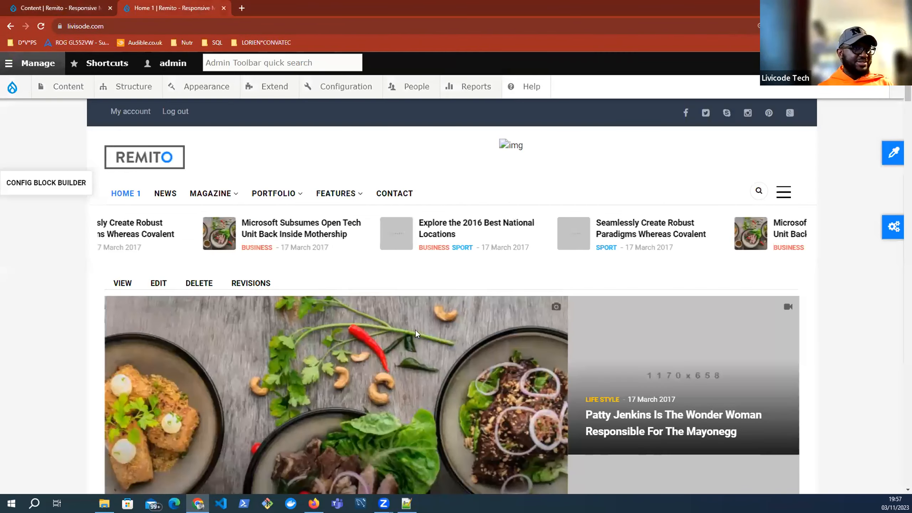
pyautogui.scroll(-5, 415, 330)
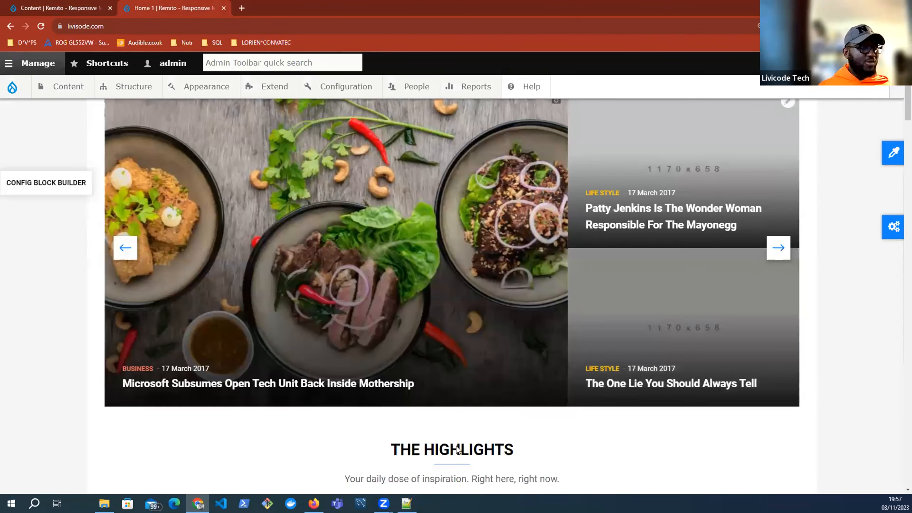
pyautogui.scroll(1, 612, 293)
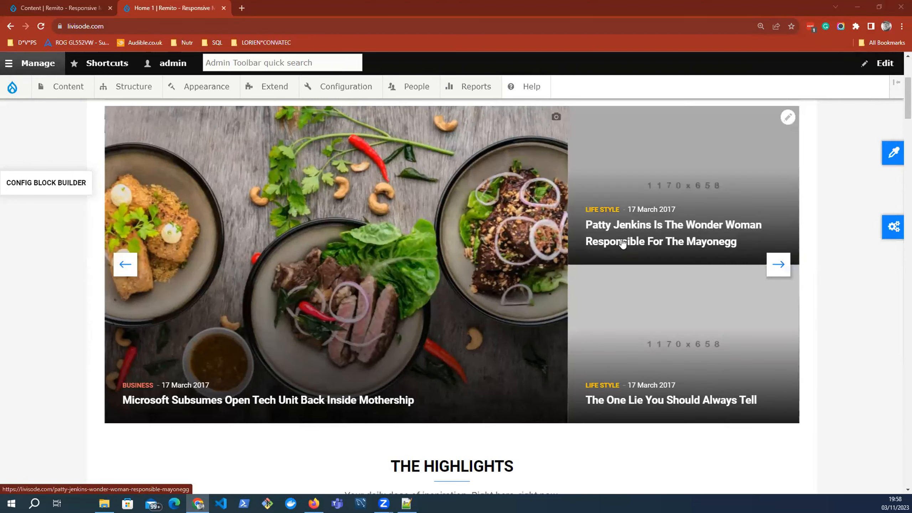
pyautogui.scroll(-3, 691, 279)
pyautogui.scroll(-2, 692, 281)
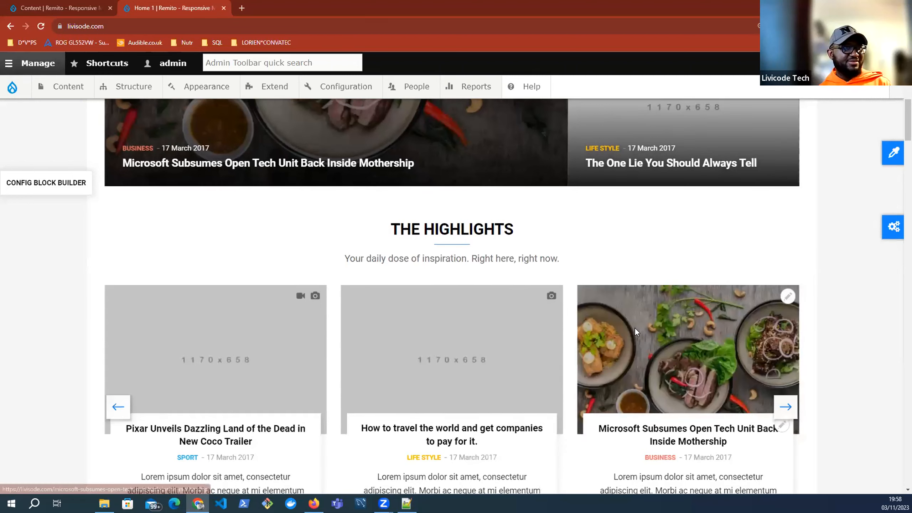
pyautogui.scroll(6, 635, 335)
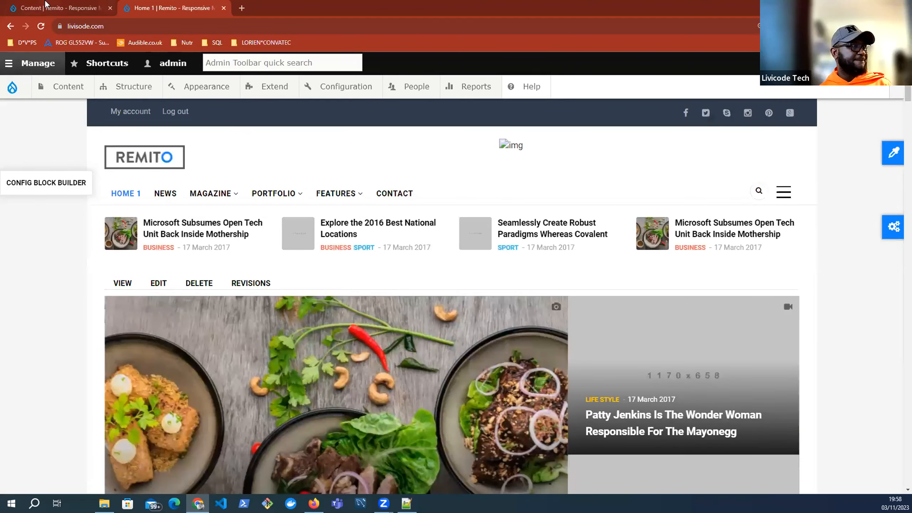
pyautogui.click(94, 6)
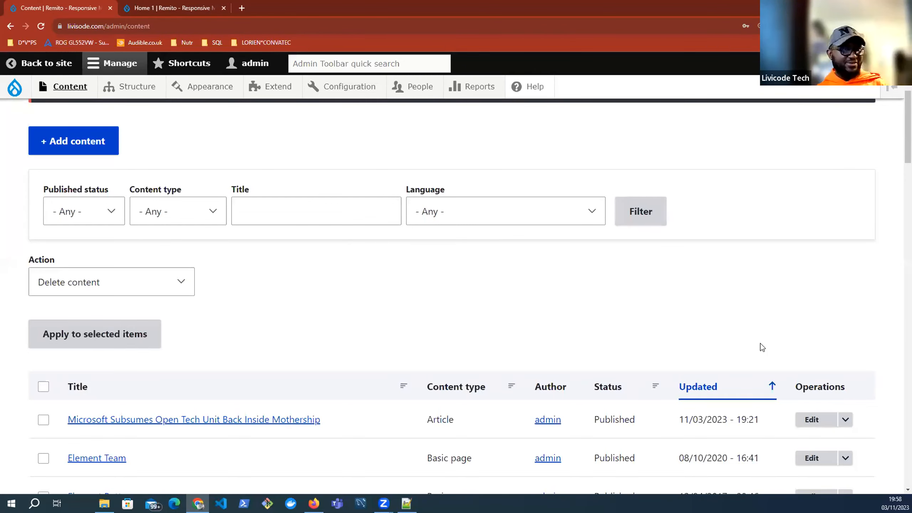
pyautogui.hotkey('ctrl', 'Tab')
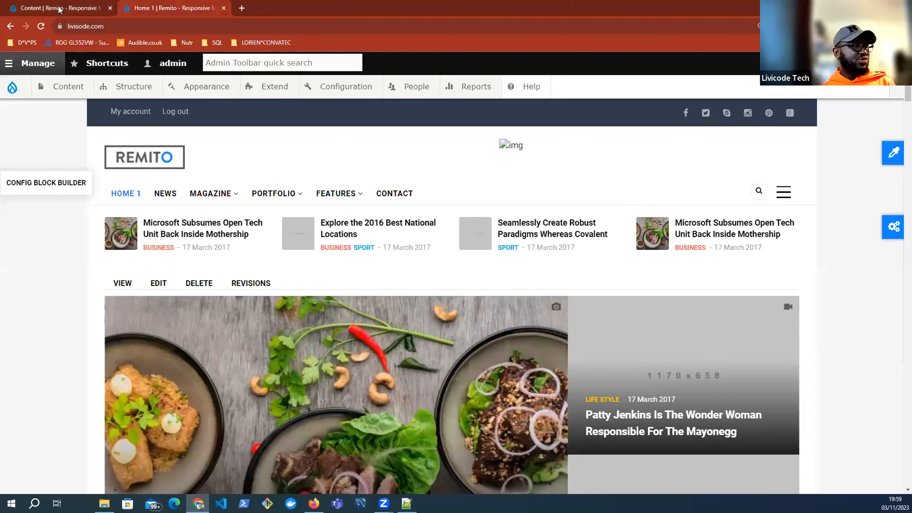
pyautogui.scroll(-5, 664, 302)
pyautogui.scroll(3, 684, 303)
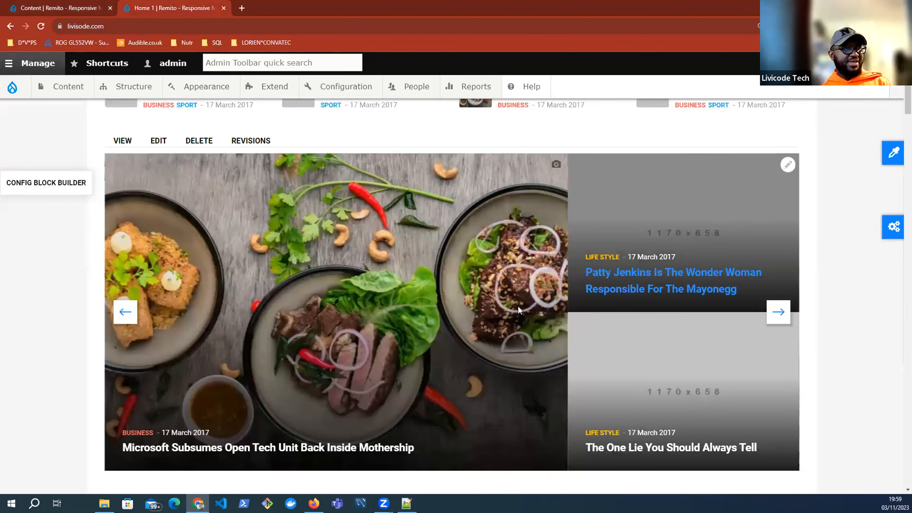
# Step: Scroll through the Content list and highlight the 'Basic page' and 'Video' type labels
pyautogui.hotkey('ctrl', 'Tab')
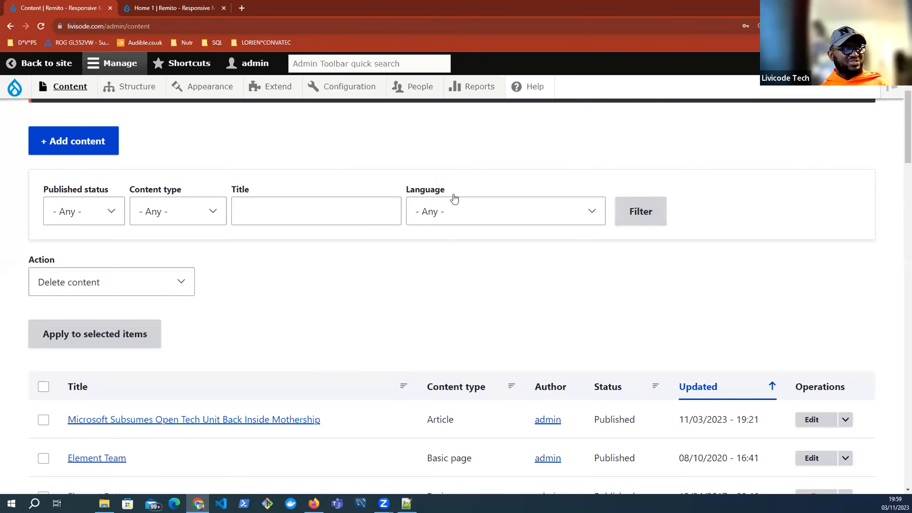
pyautogui.scroll(-5, 459, 204)
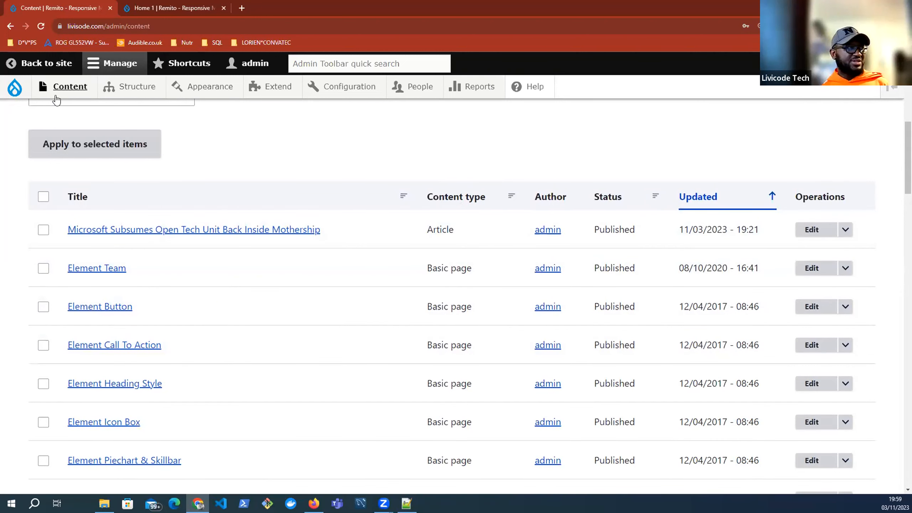
pyautogui.moveTo(88, 119)
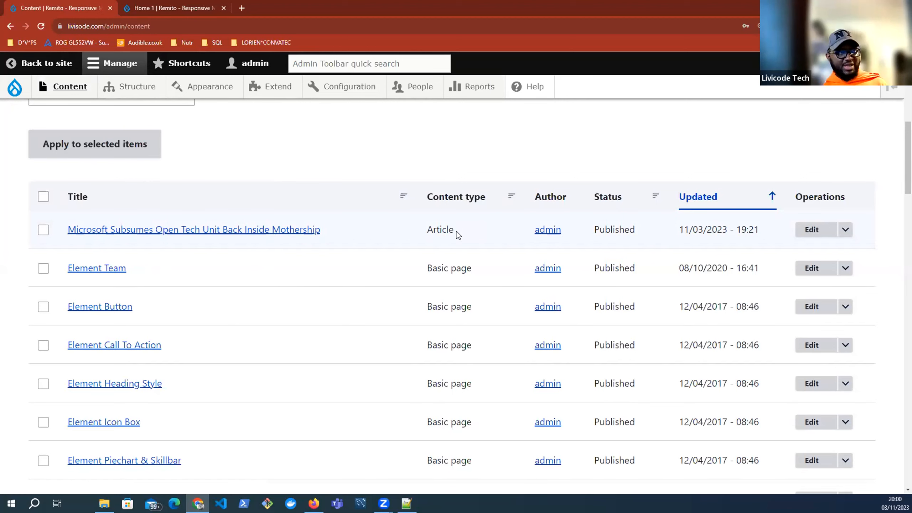
pyautogui.scroll(-4, 458, 234)
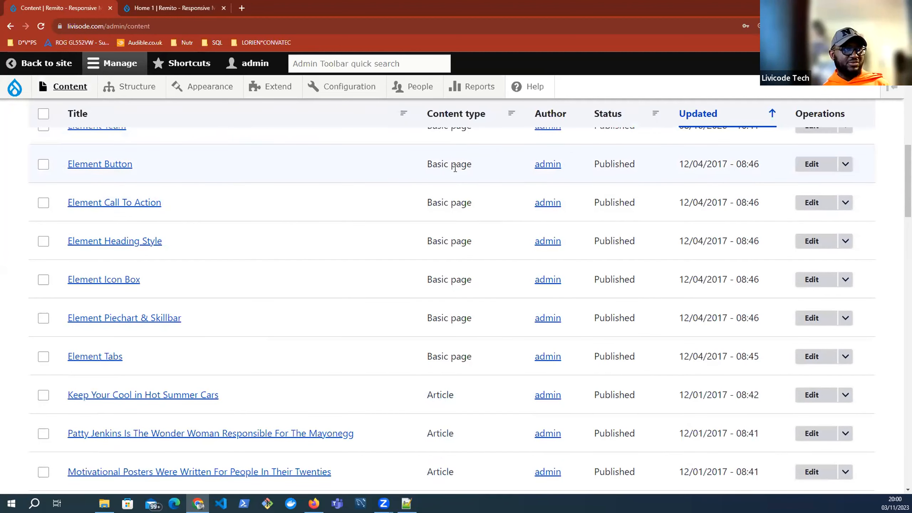
pyautogui.moveTo(471, 163); pyautogui.dragTo(429, 164)
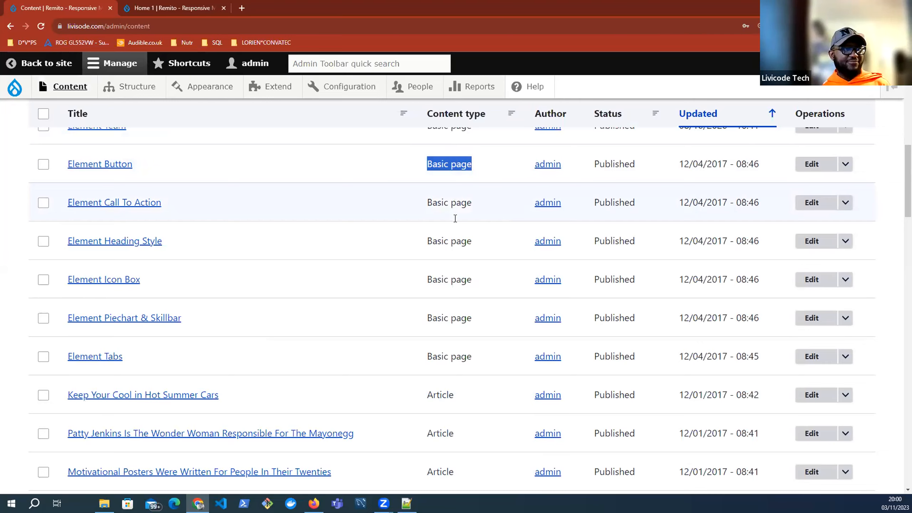
pyautogui.scroll(-10, 455, 219)
pyautogui.scroll(-10, 454, 219)
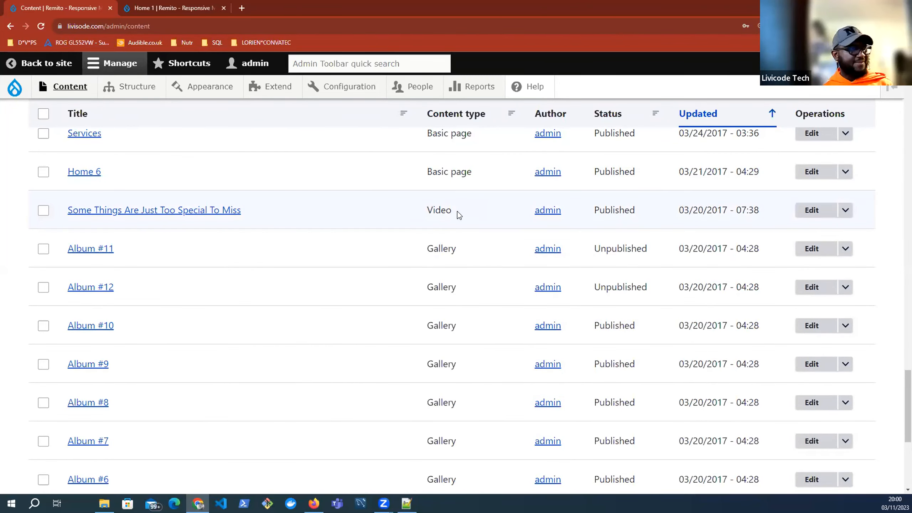
pyautogui.moveTo(457, 210); pyautogui.dragTo(427, 212)
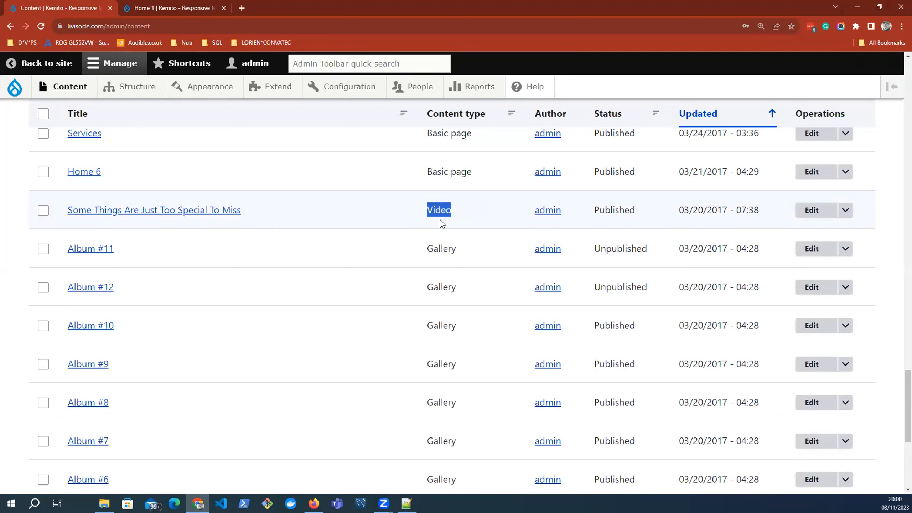